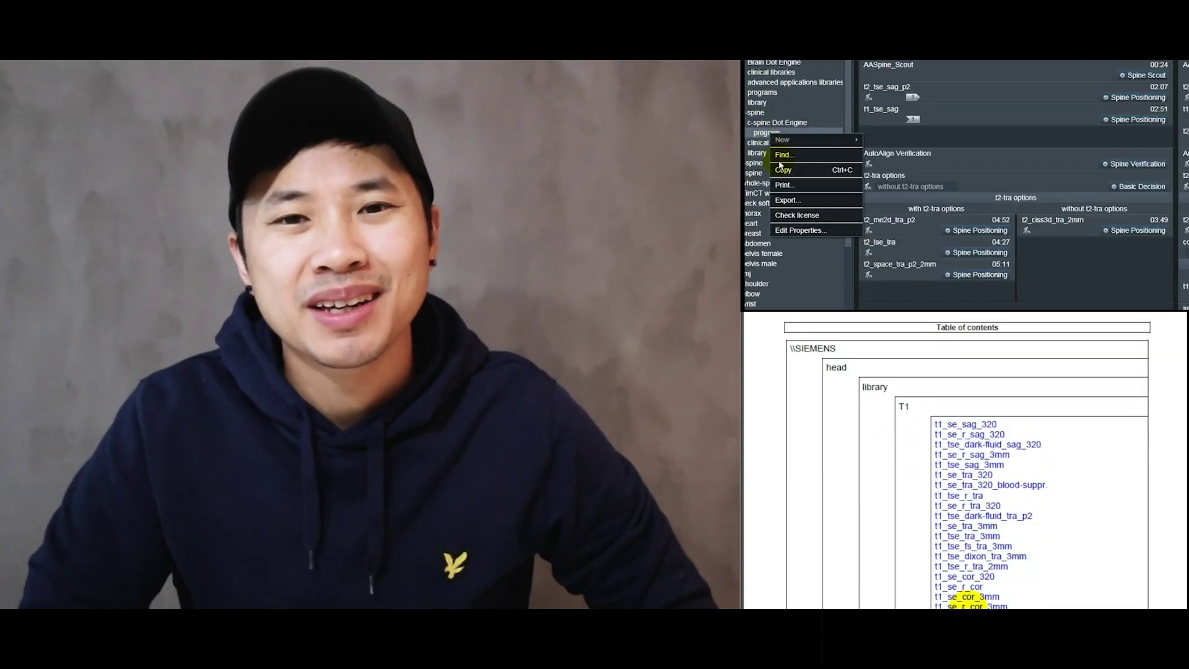
Step: Export the selected program, renaming the file from program.exar1 to cc spine.exar1
left_click(787, 199)
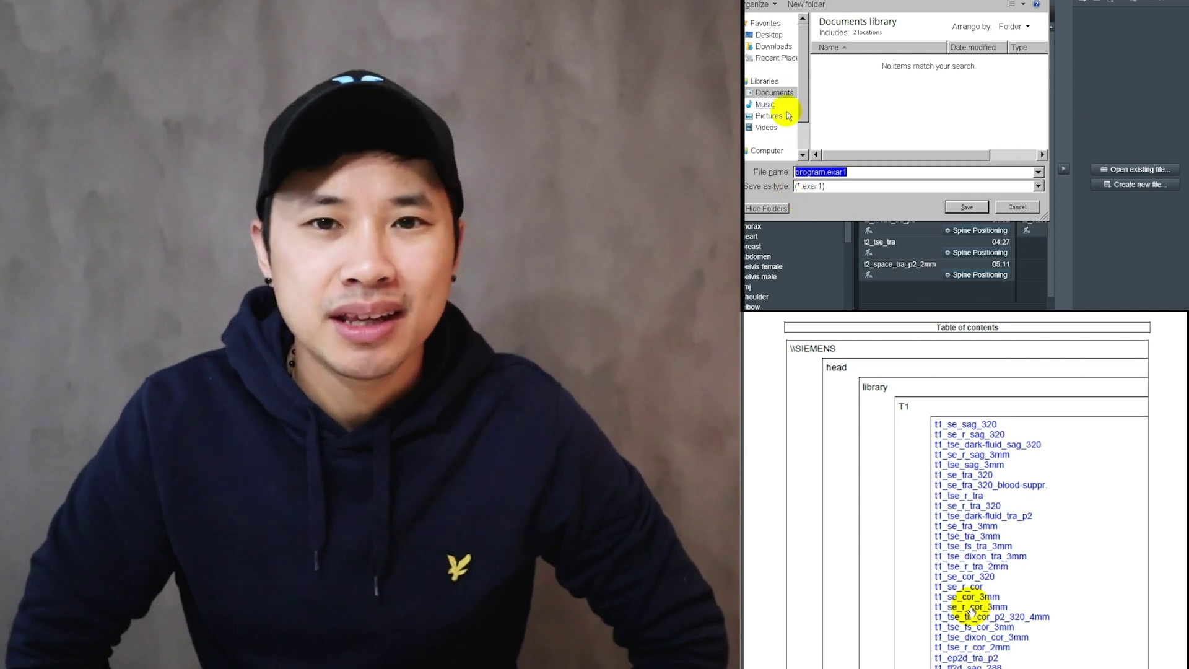
left_click(971, 607)
scroll(804, 148, "down", 1)
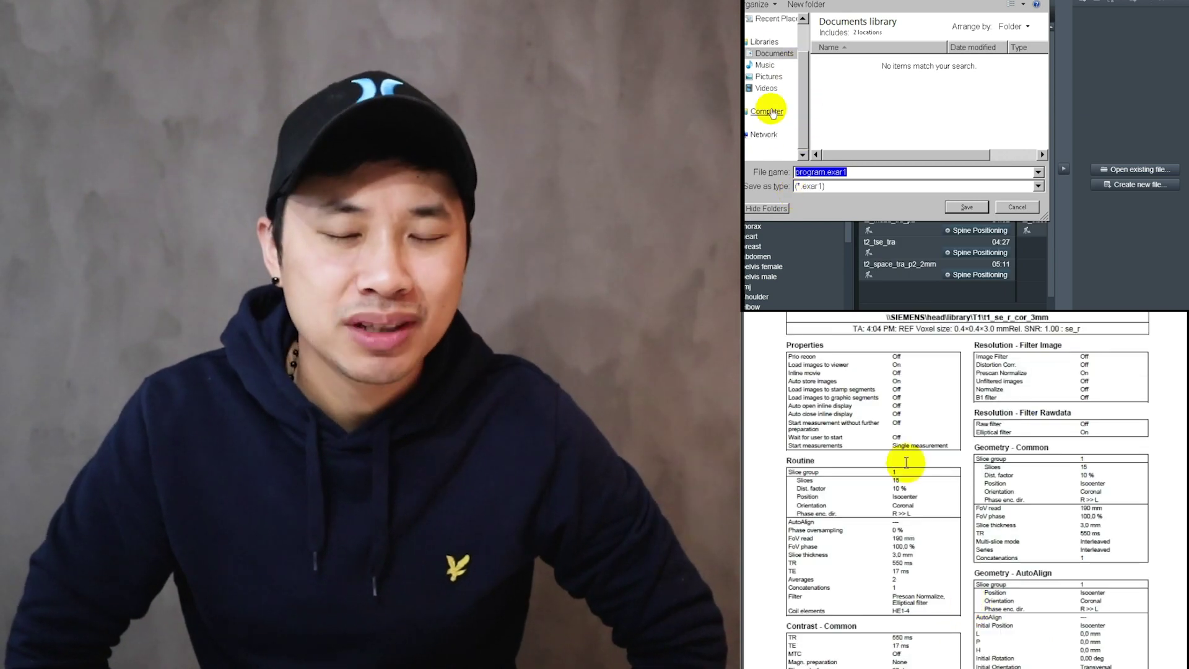
left_click_drag(824, 172, 771, 173)
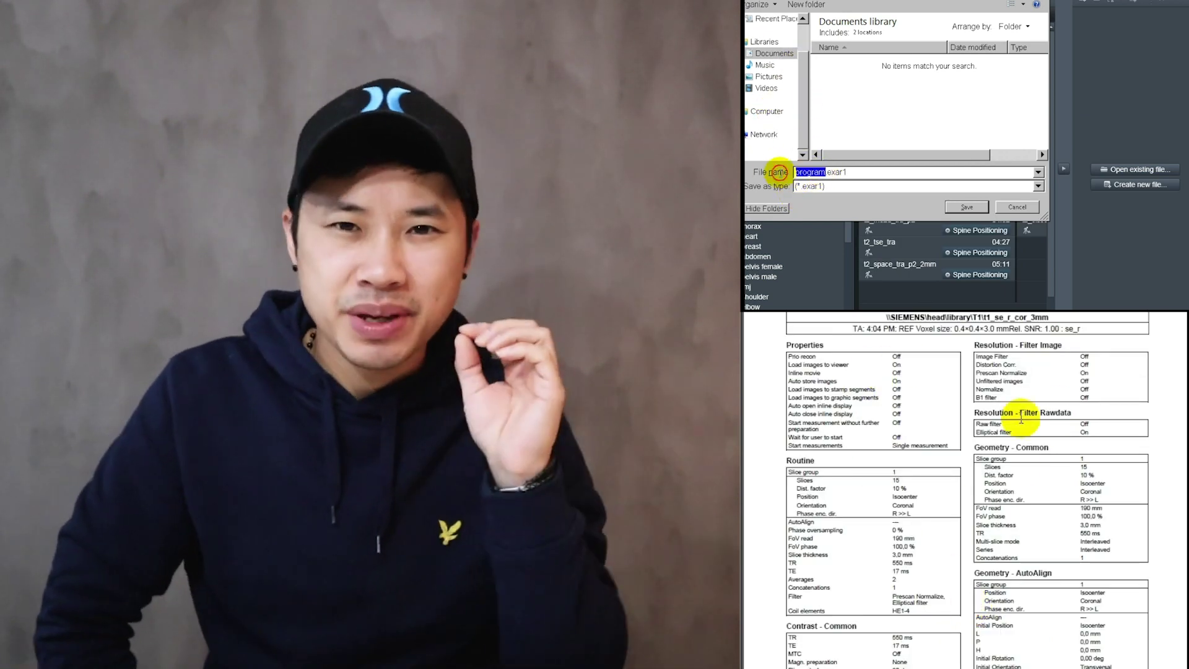
type("cc spine")
scroll(916, 625, "down", 5)
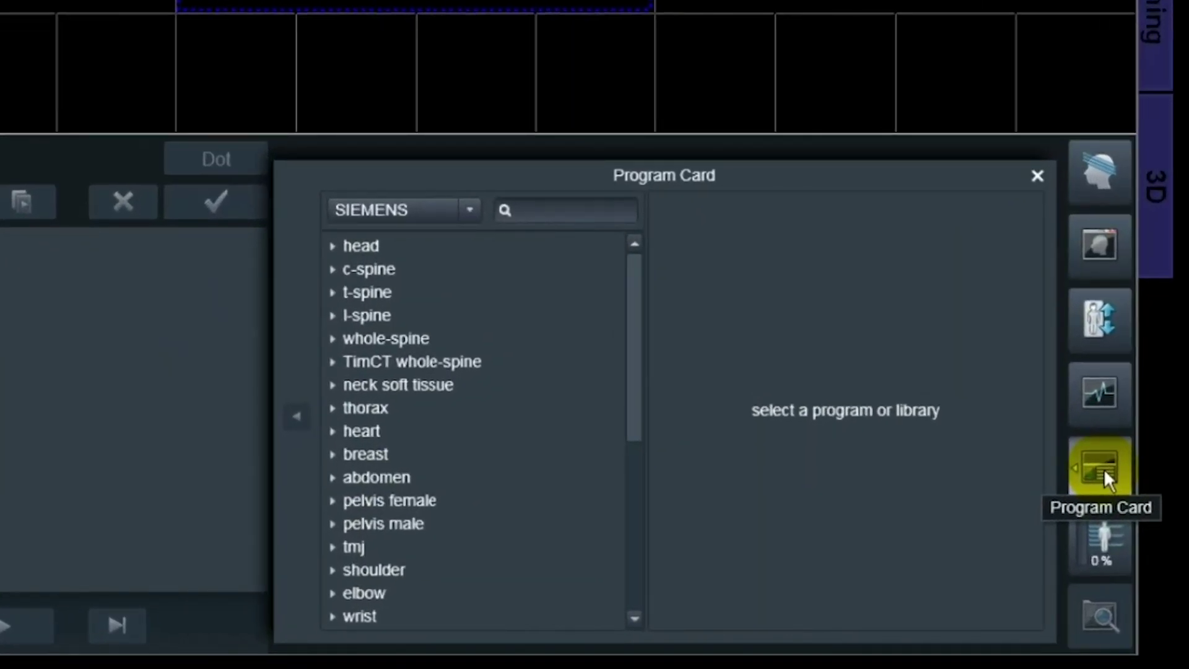
left_click(1076, 488)
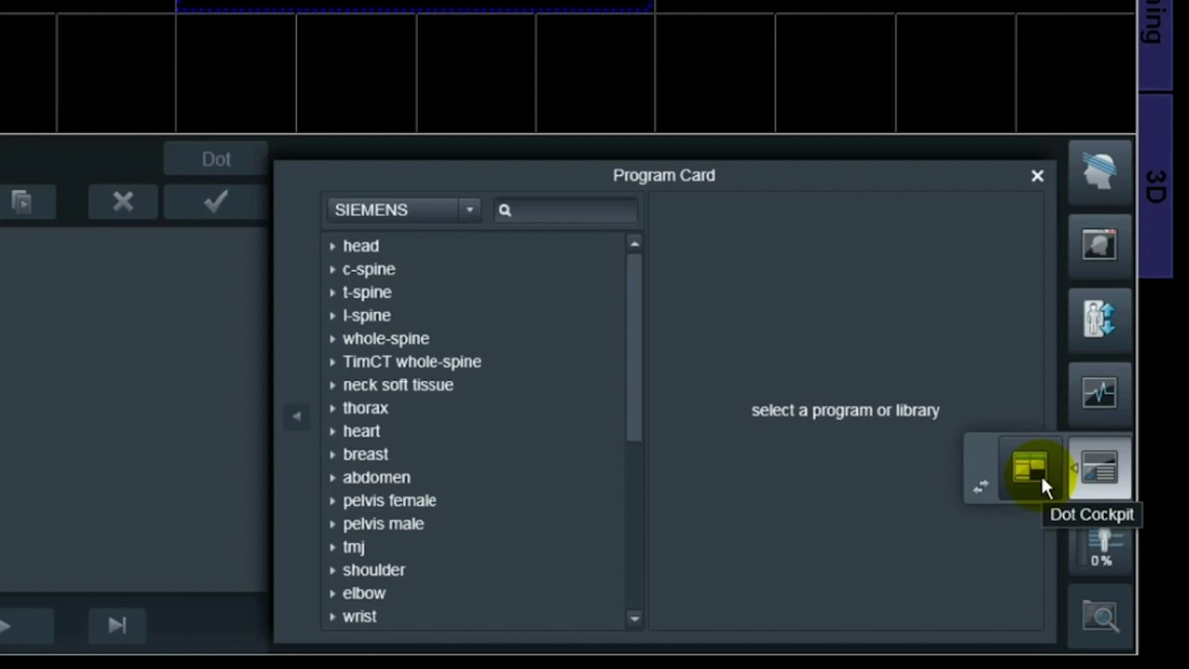
left_click(982, 488)
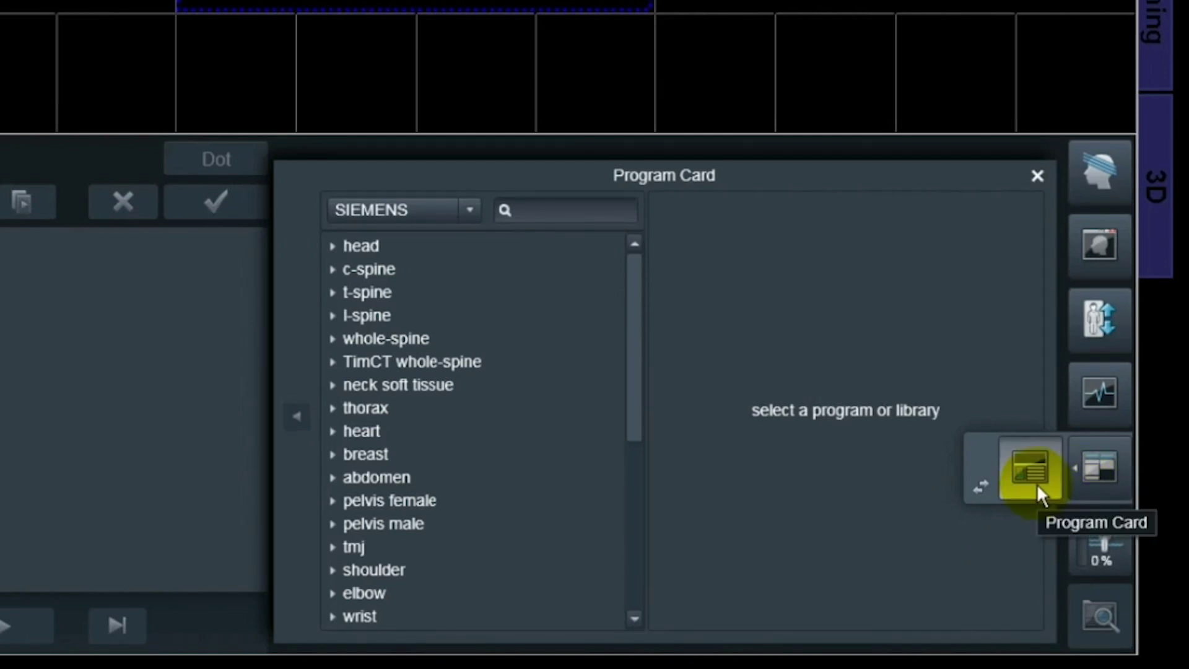
left_click(985, 487)
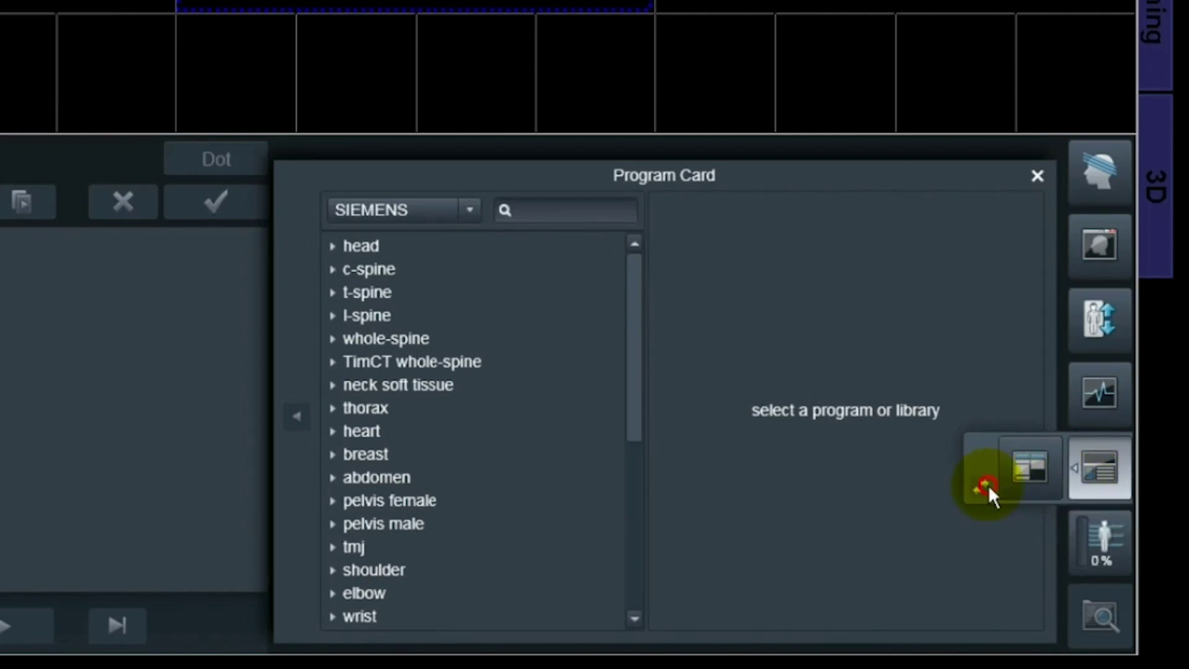
Step: In the Program Card, open head > library > T1 and select t1_se_sag_320
left_click(1089, 477)
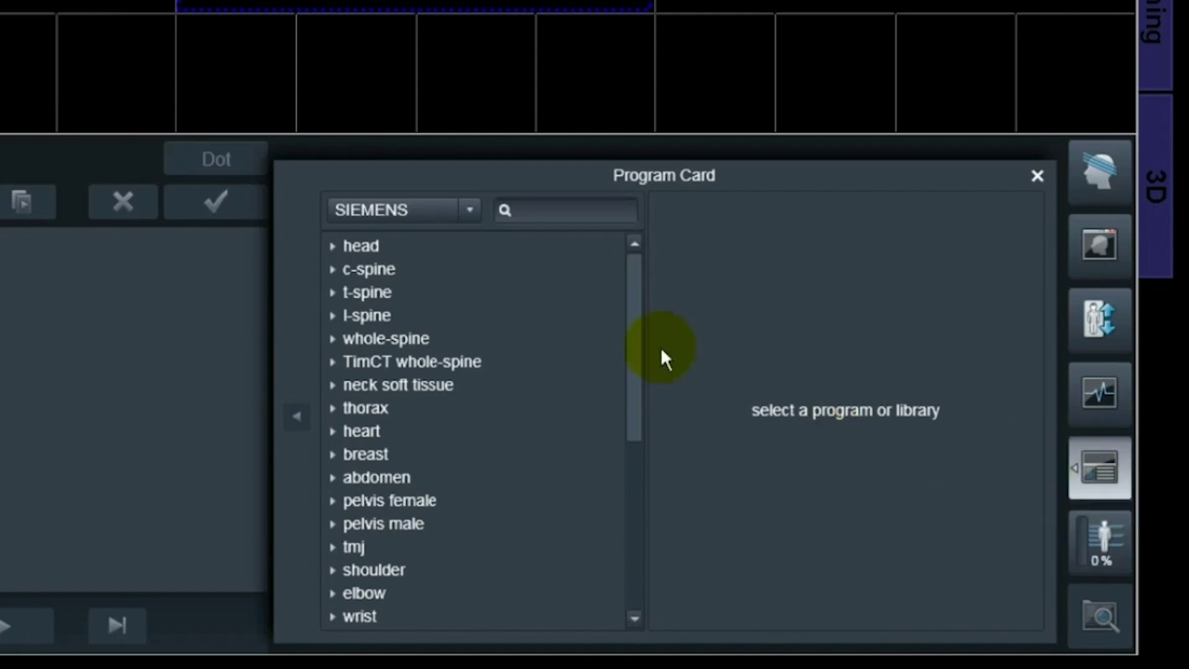
left_click(331, 249)
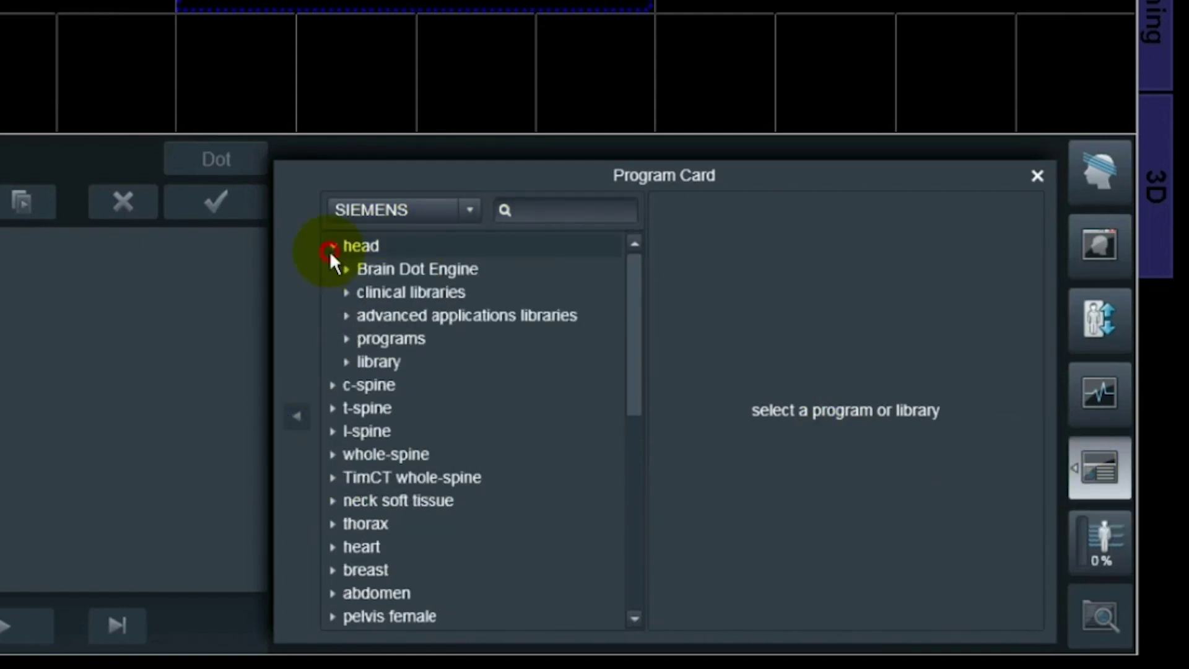
left_click(348, 362)
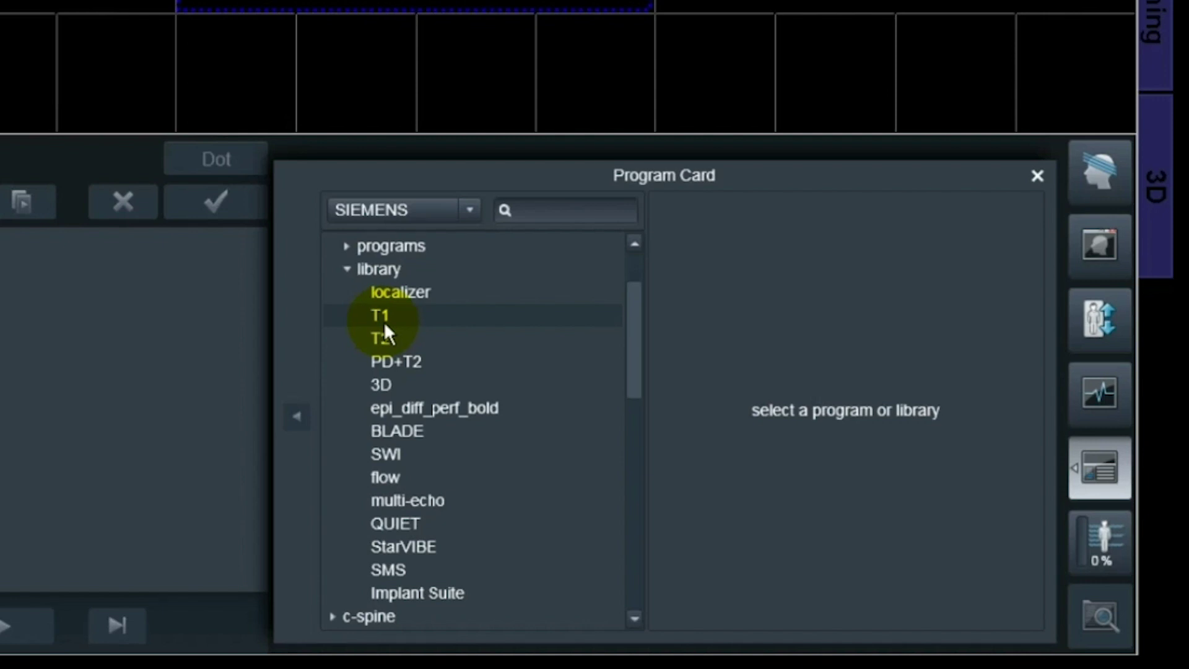
left_click(417, 316)
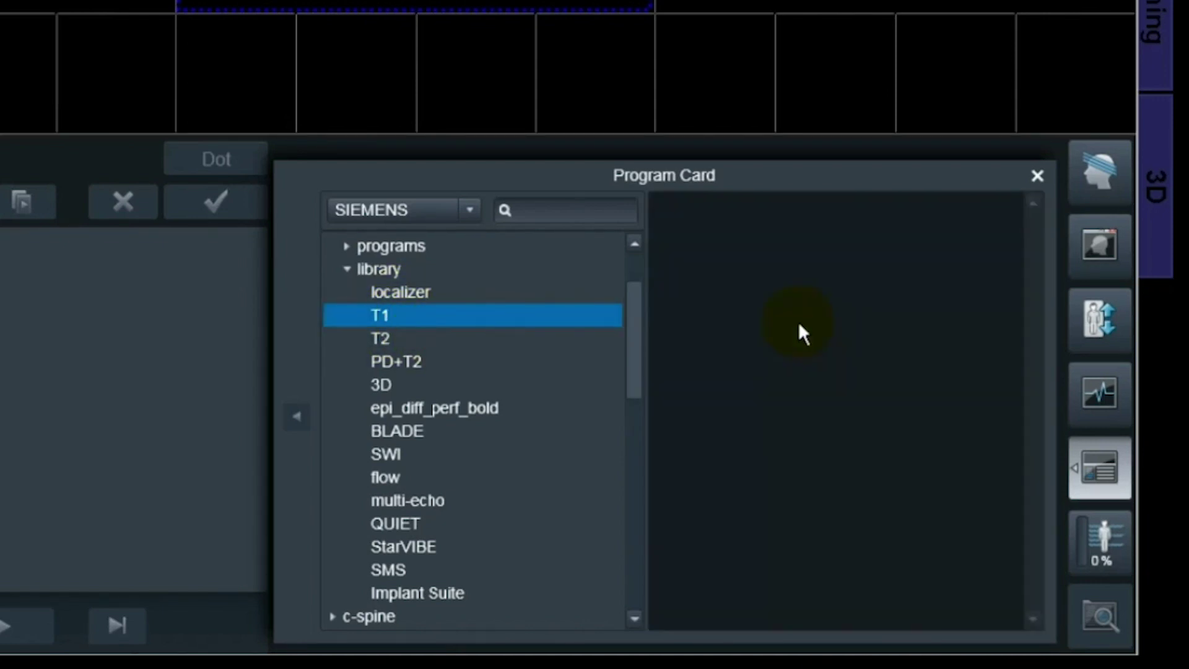
left_click(753, 268)
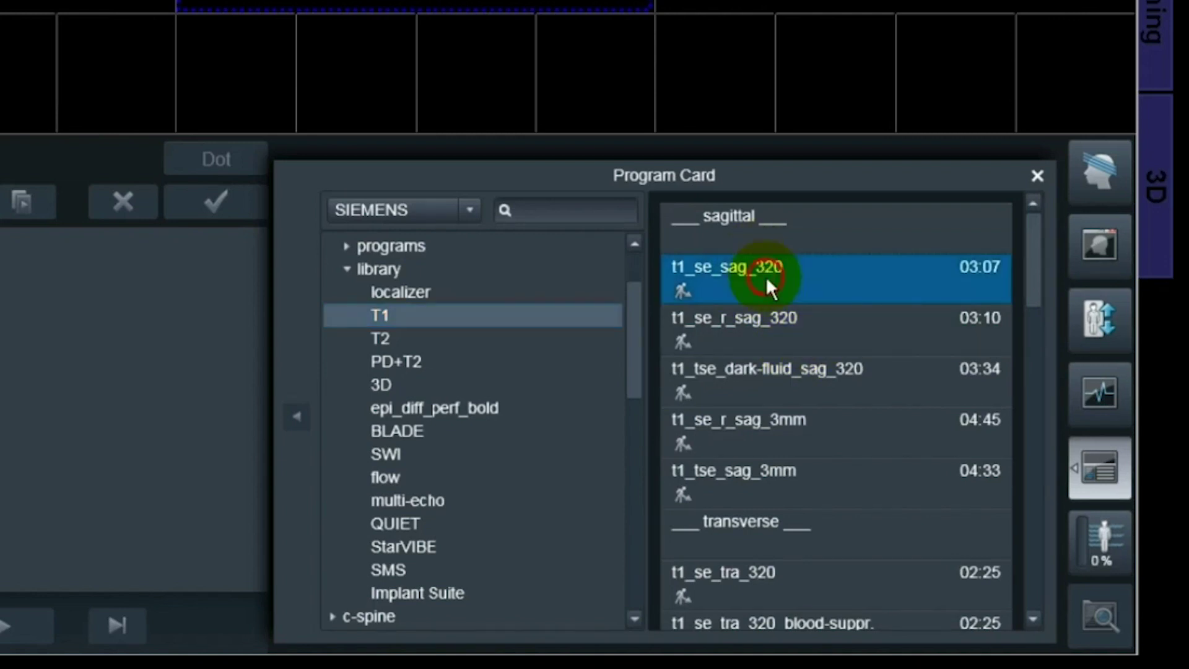
scroll(768, 310, "down", 2)
scroll(770, 321, "up", 2)
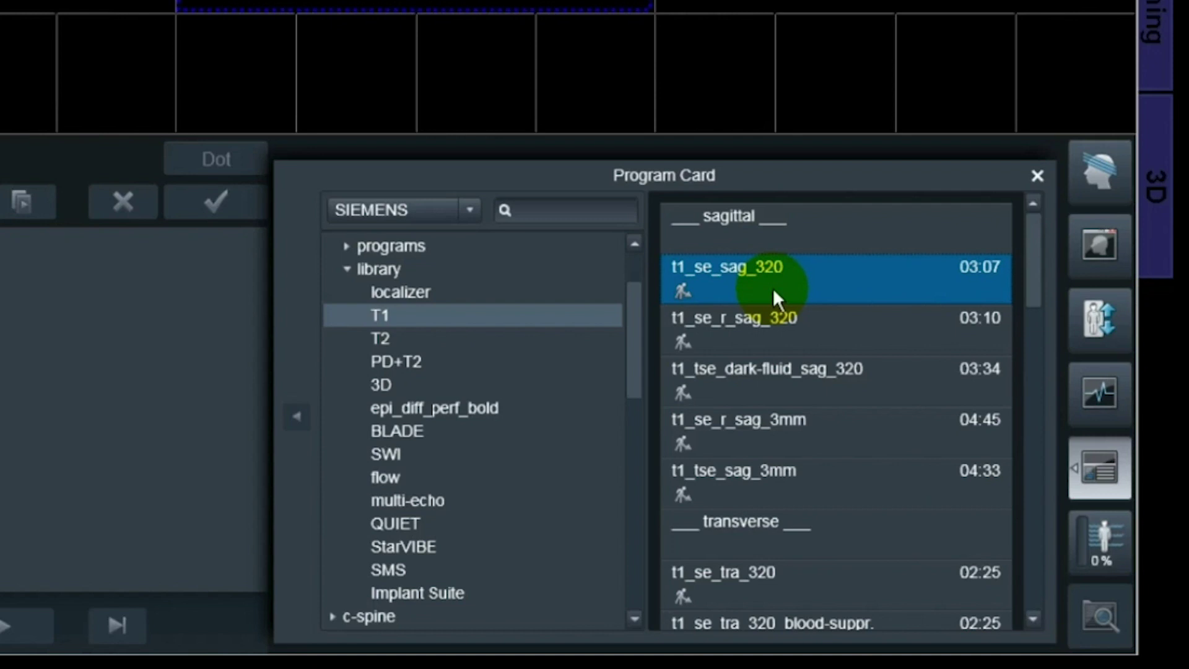
left_click(1069, 485)
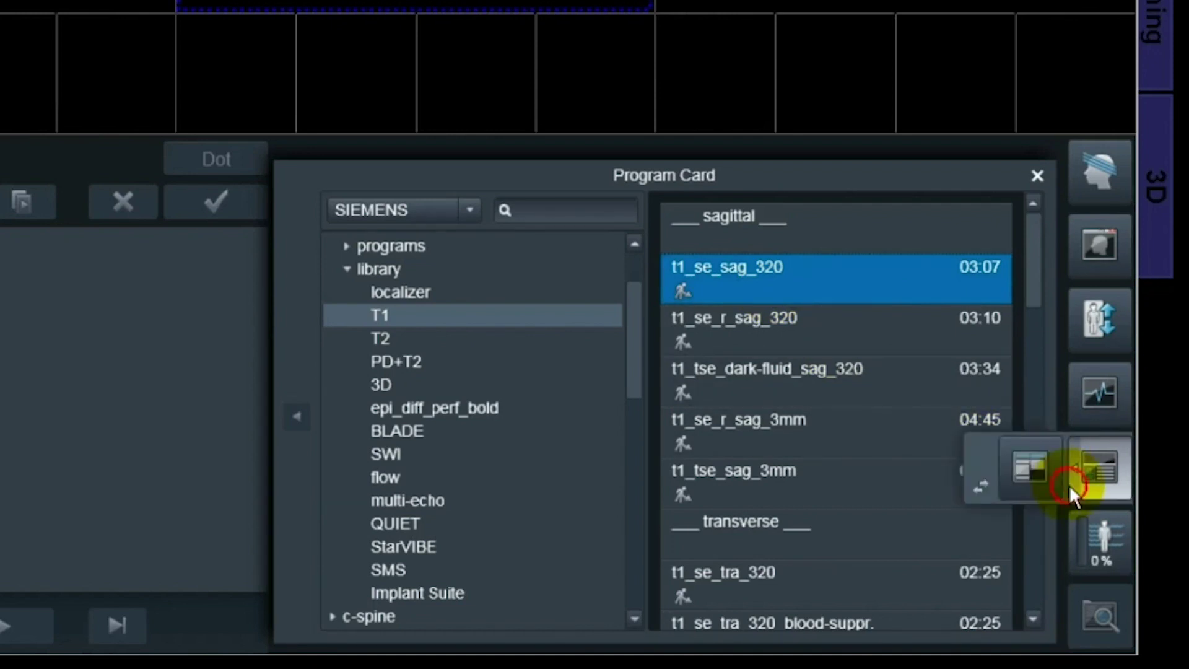
Step: Switch to the Dot Cockpit Explorer layout, keeping the SIEMENS tree selected and tree options unchanged
left_click(1034, 477)
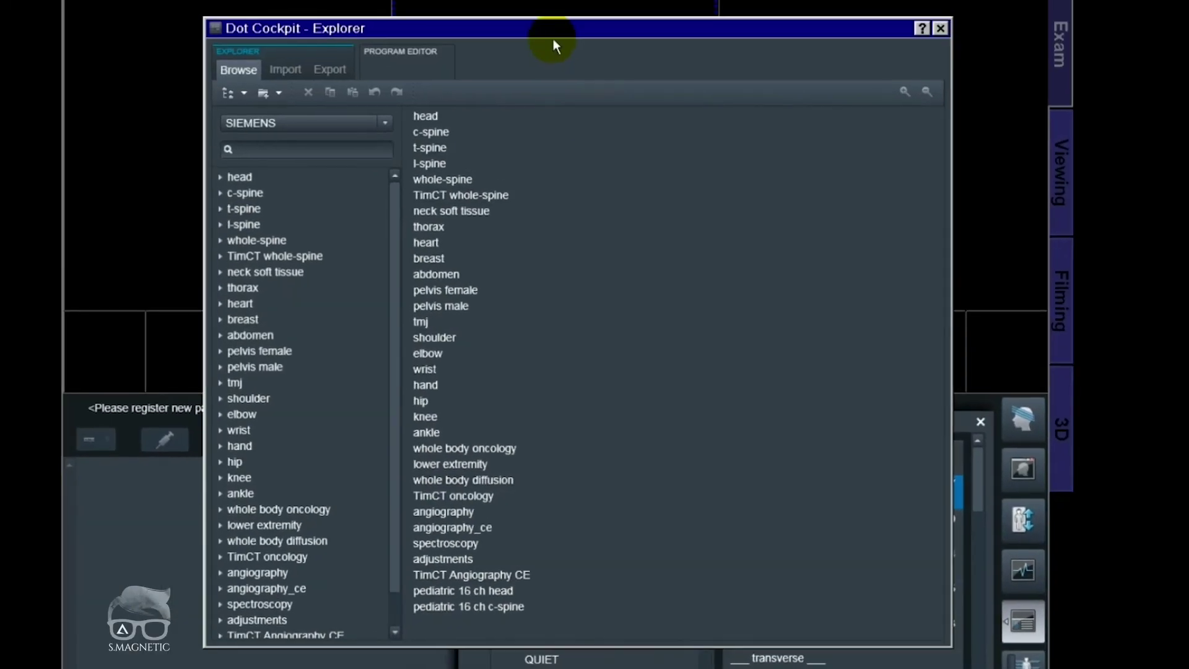
left_click_drag(552, 38, 564, 54)
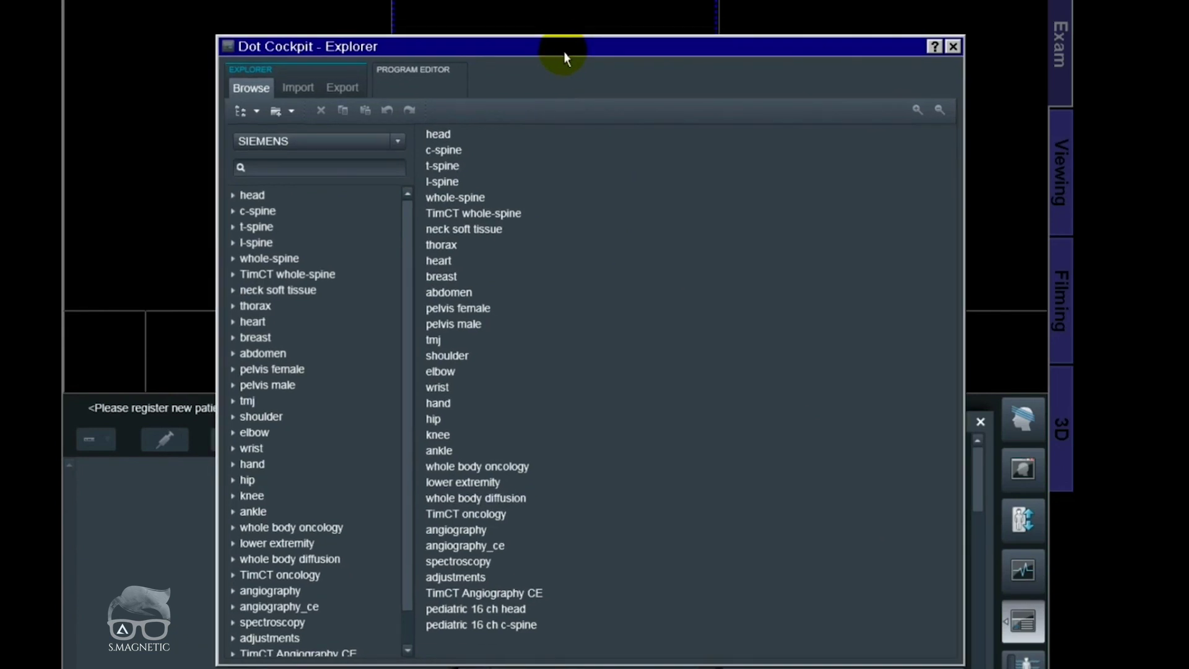
left_click(332, 144)
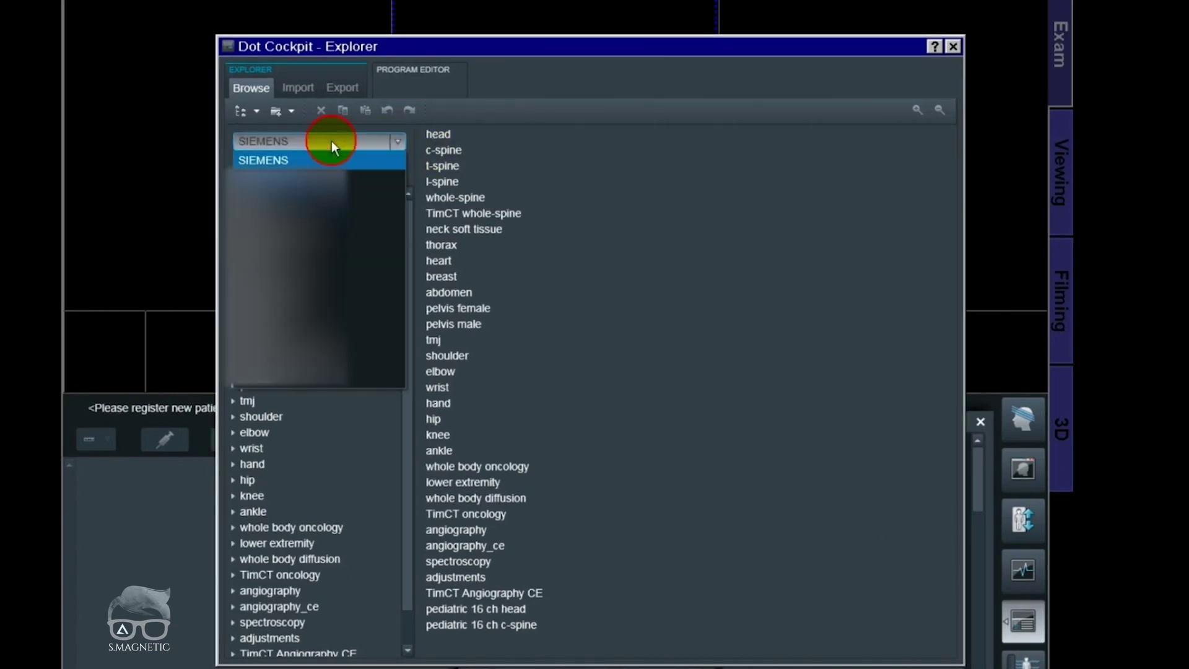
left_click(290, 142)
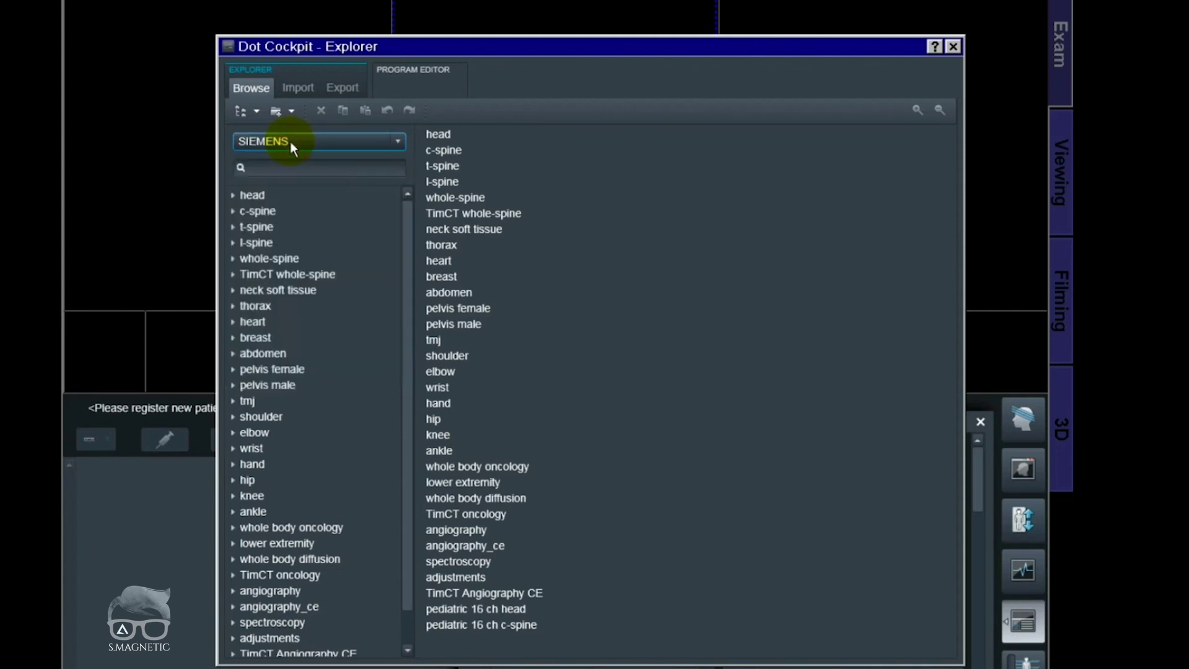
left_click(257, 111)
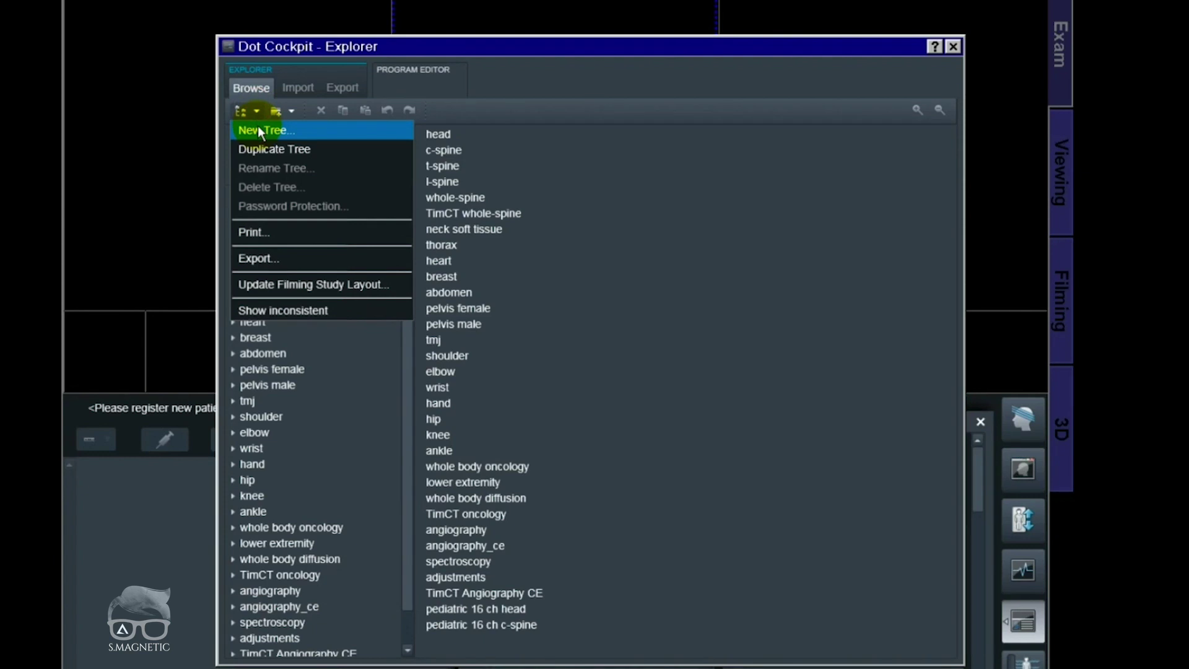
left_click(307, 99)
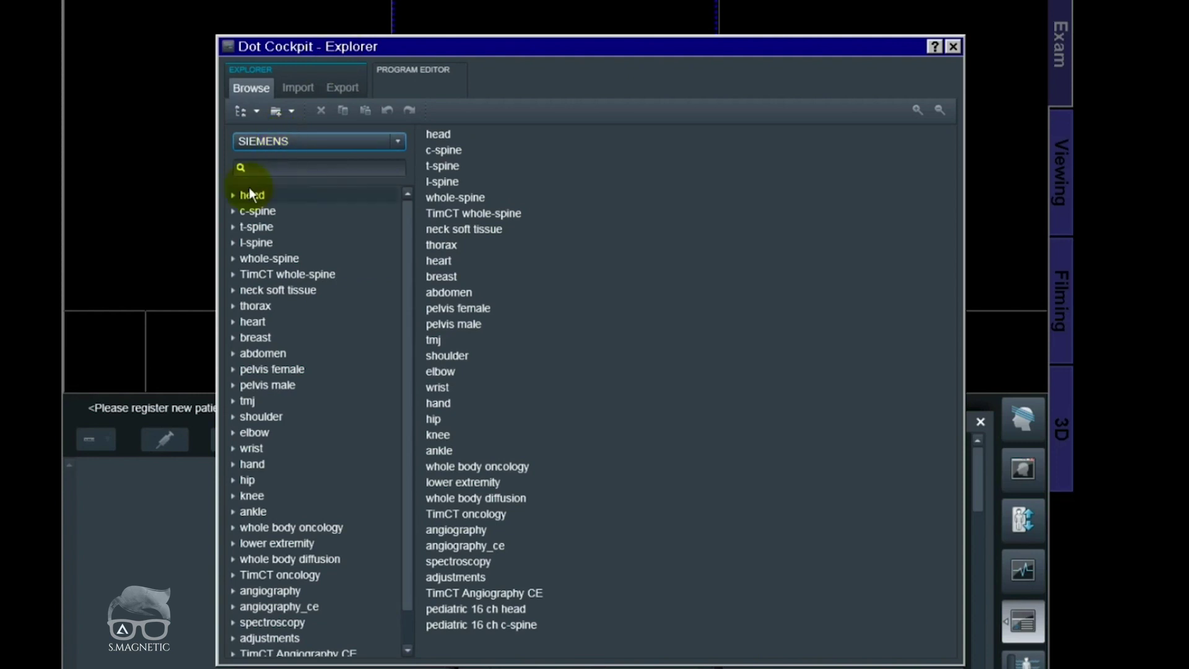
Step: List the head library's T1 protocols in the Explorer tree
left_click(233, 196)
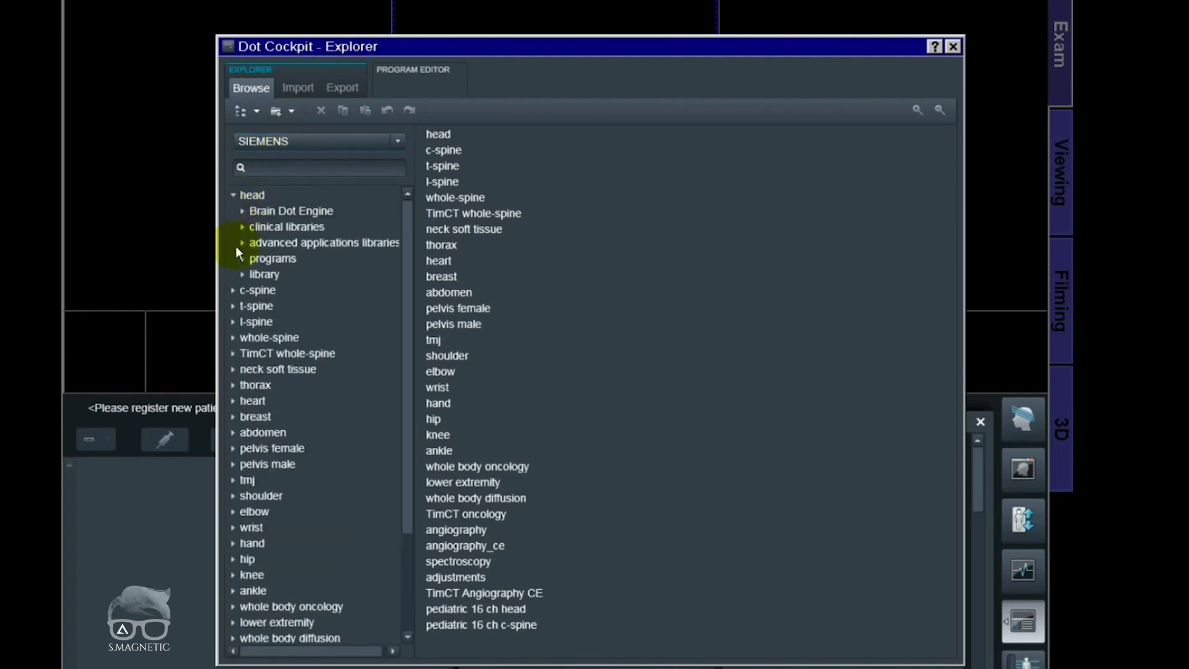
left_click(241, 274)
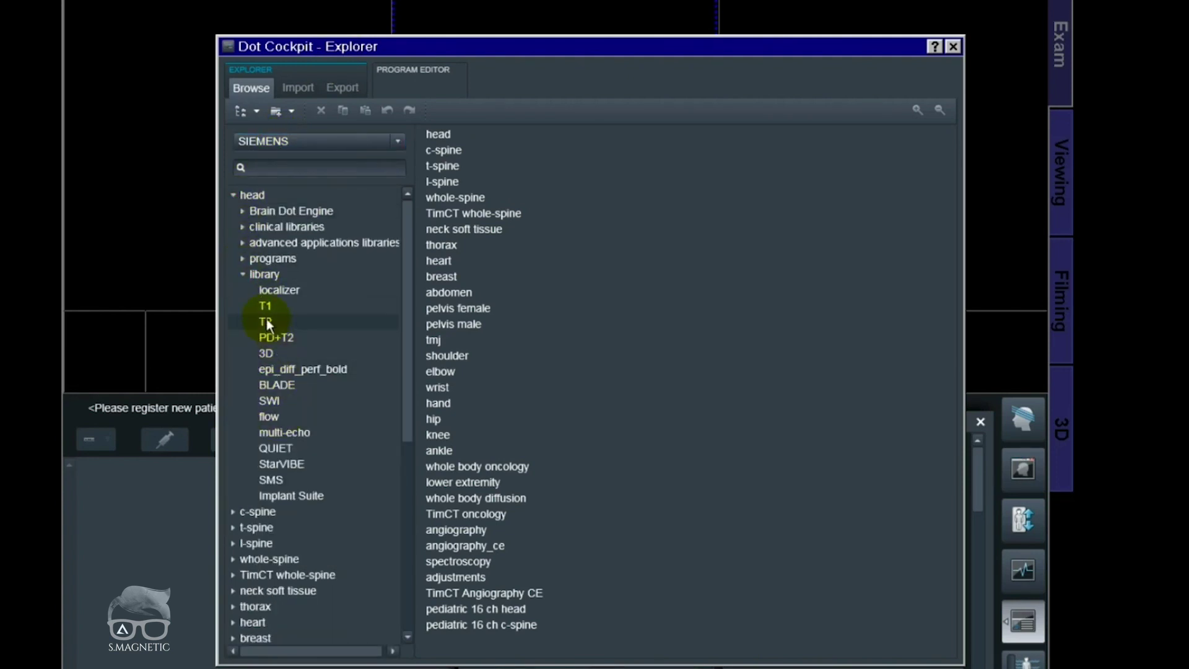
left_click(316, 312)
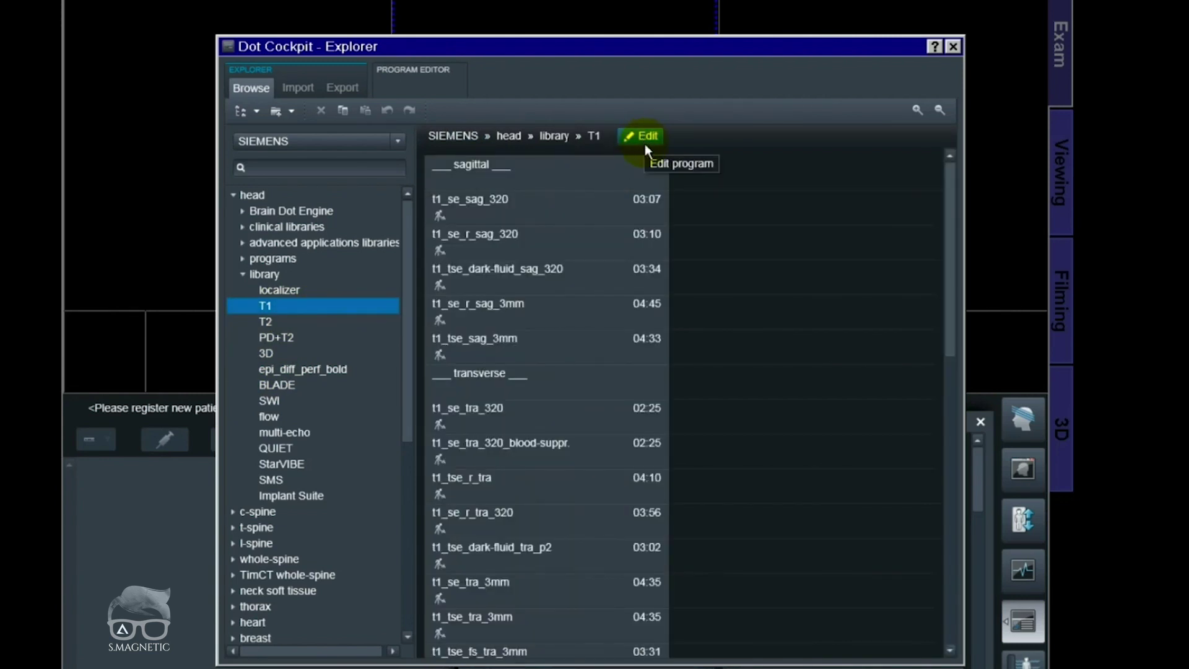
Step: Review t1_se_sag_320's step properties in Edit mode, cancel unchanged, and return to Browse
left_click(644, 140)
left_click(352, 213)
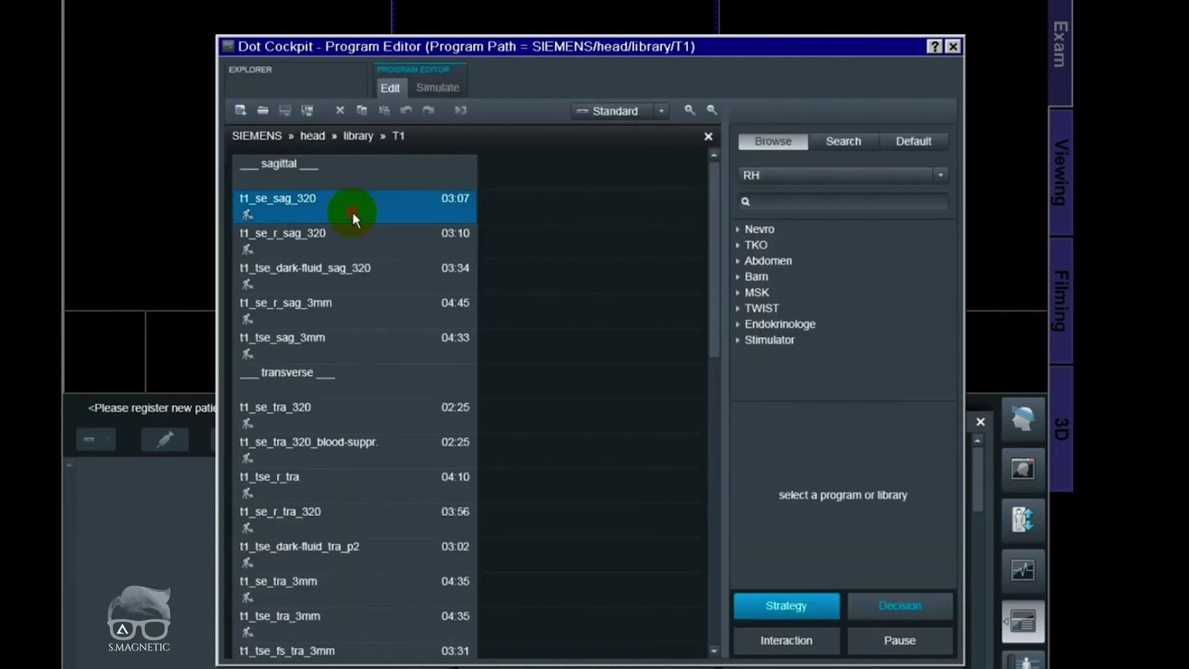
double_click(353, 210)
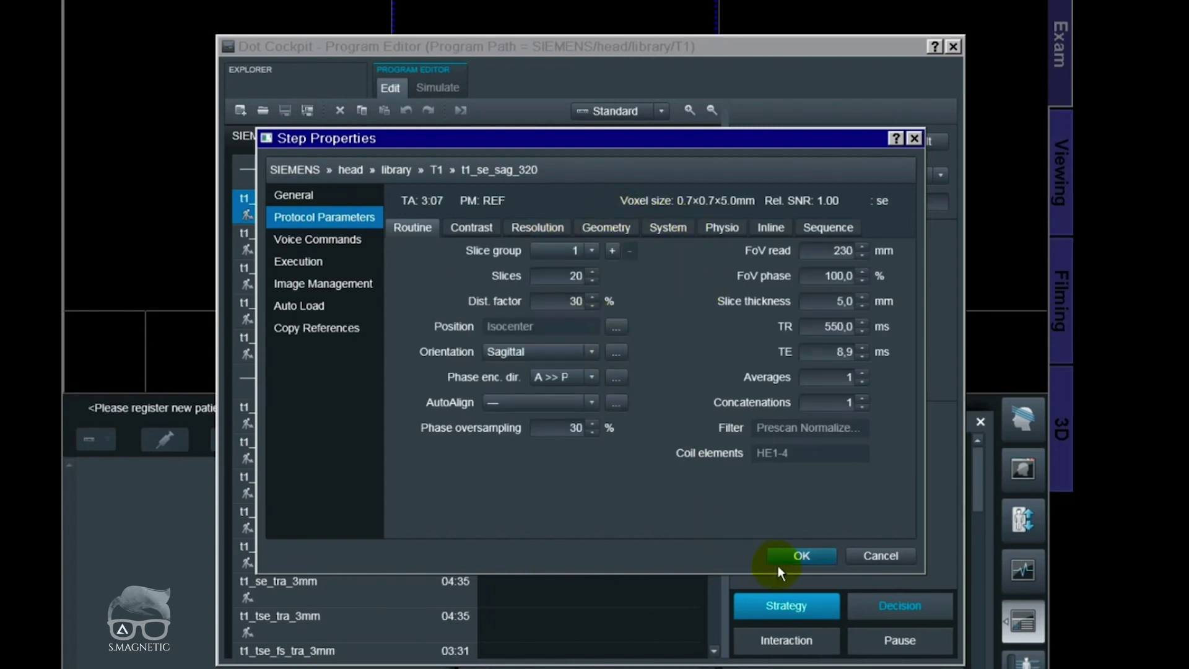
left_click(875, 557)
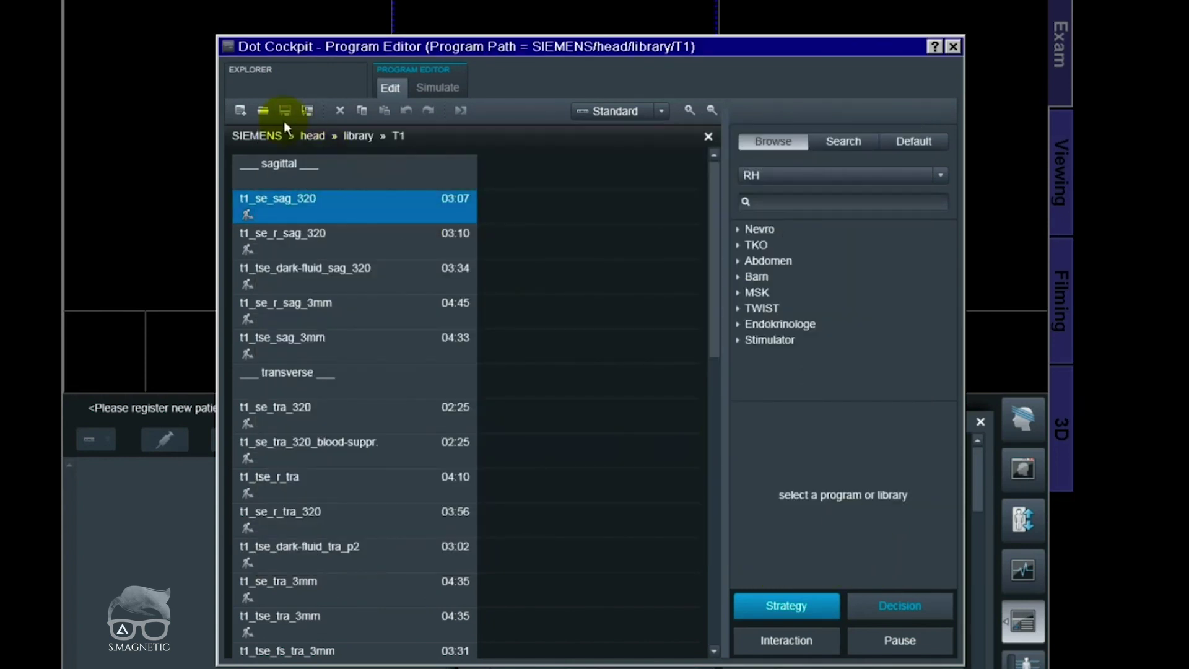
left_click(254, 89)
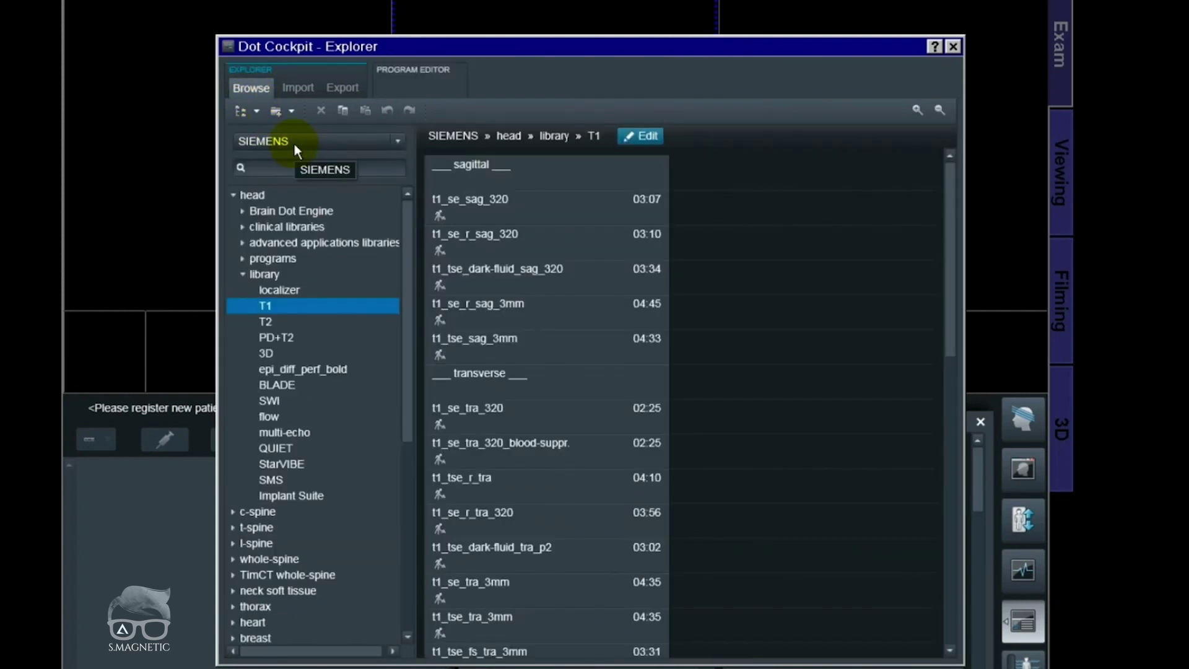
Step: Collapse the head library, expand c-spine > c-spine Dot Engine, and right-click its program
left_click(249, 274)
left_click(243, 274)
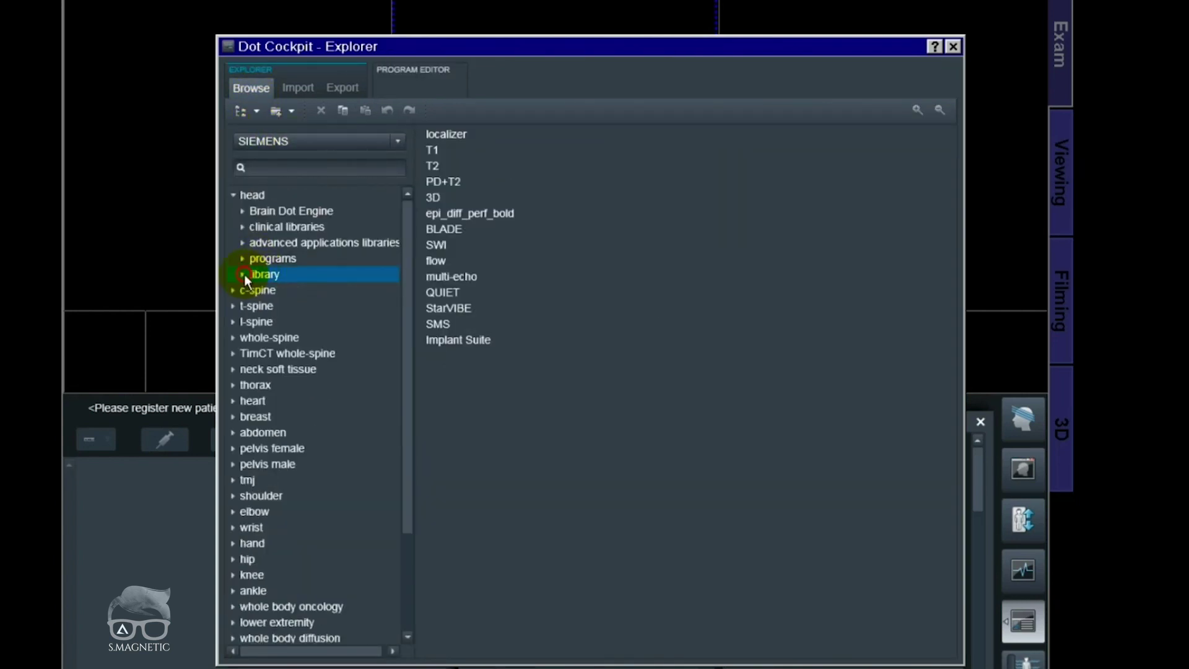
left_click(233, 290)
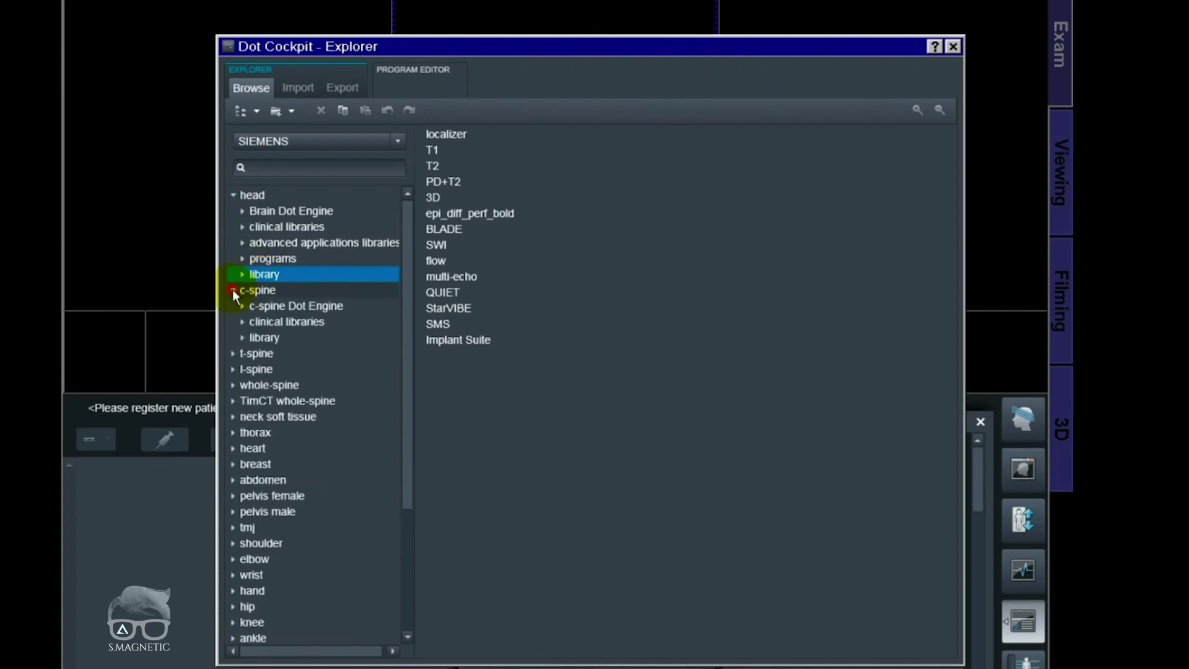
left_click(241, 306)
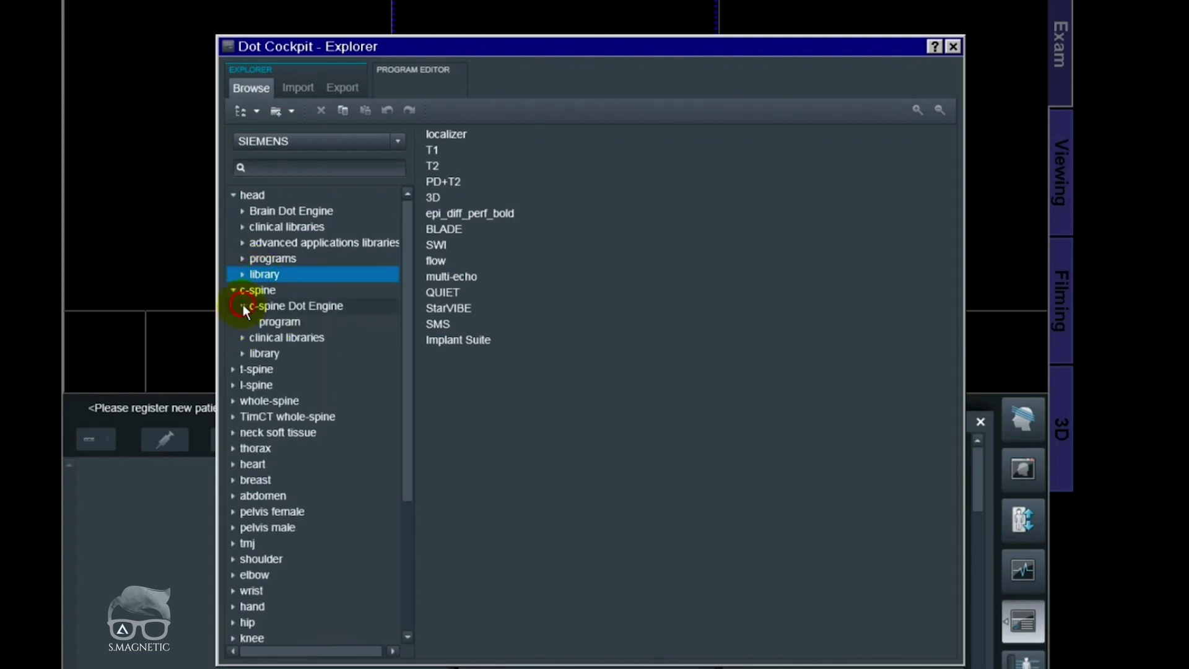
left_click(272, 323)
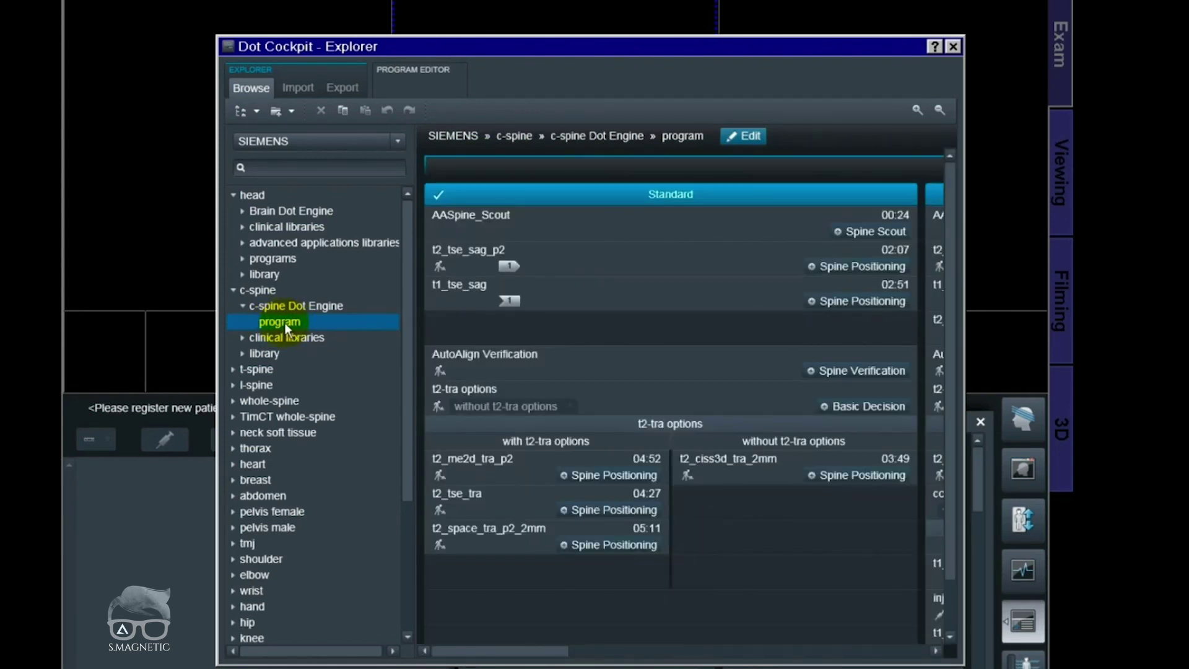
right_click(285, 322)
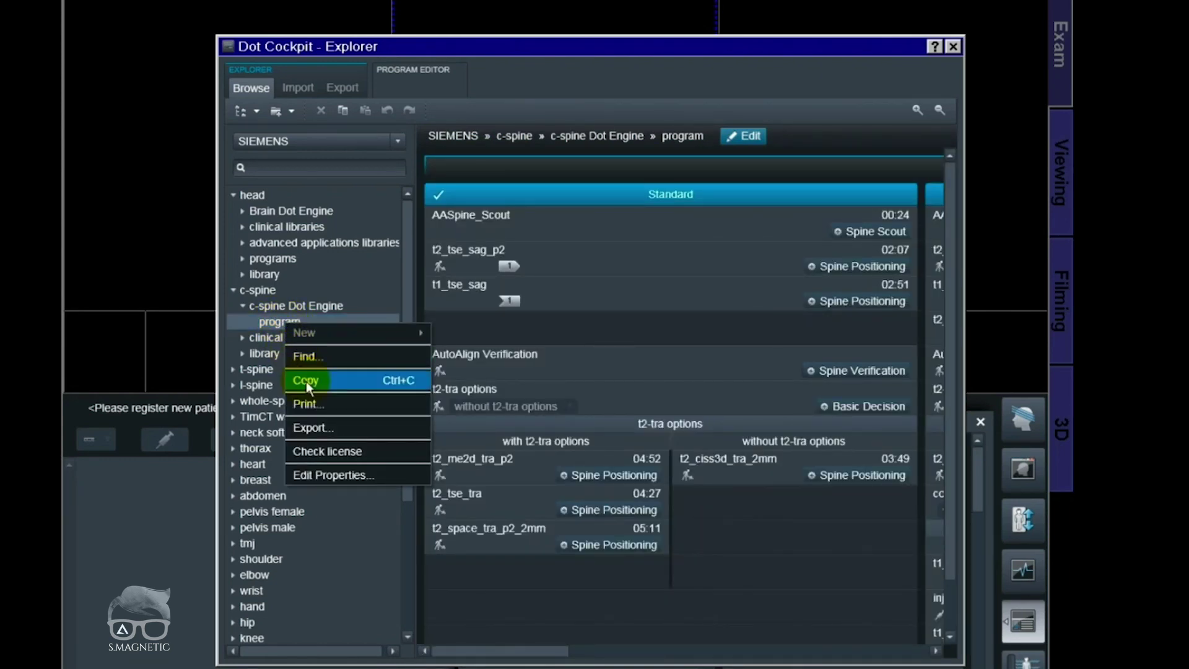
Step: Export the c-spine program, naming the export file cc spine.exar1
left_click(313, 428)
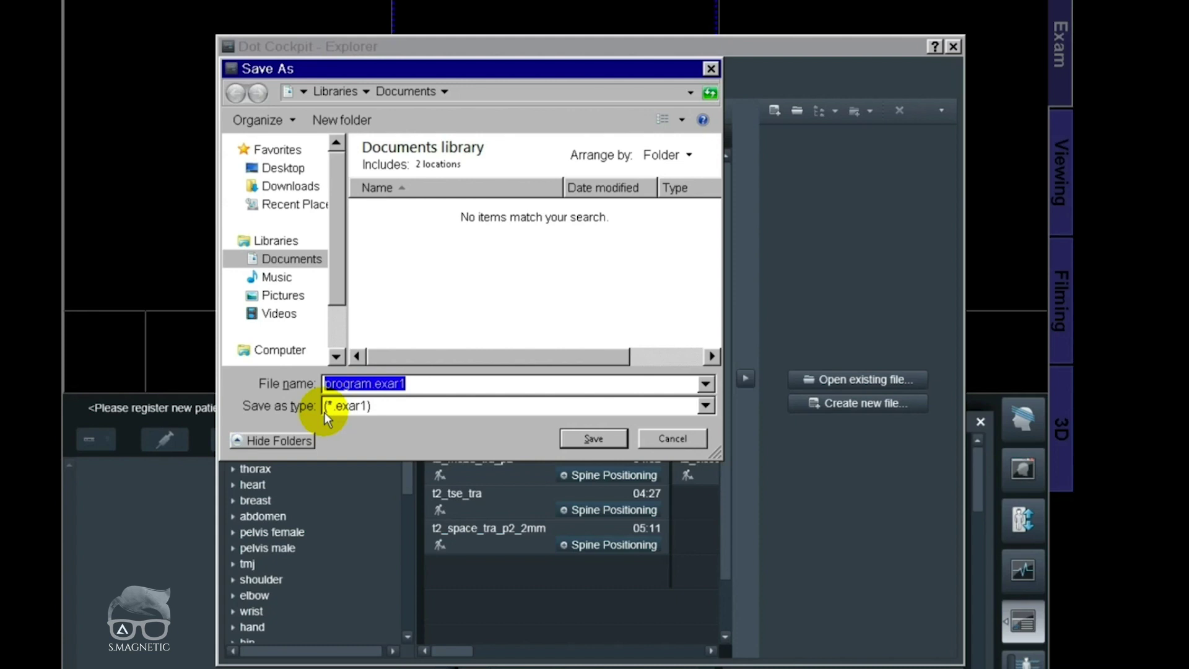
left_click_drag(337, 275, 337, 338)
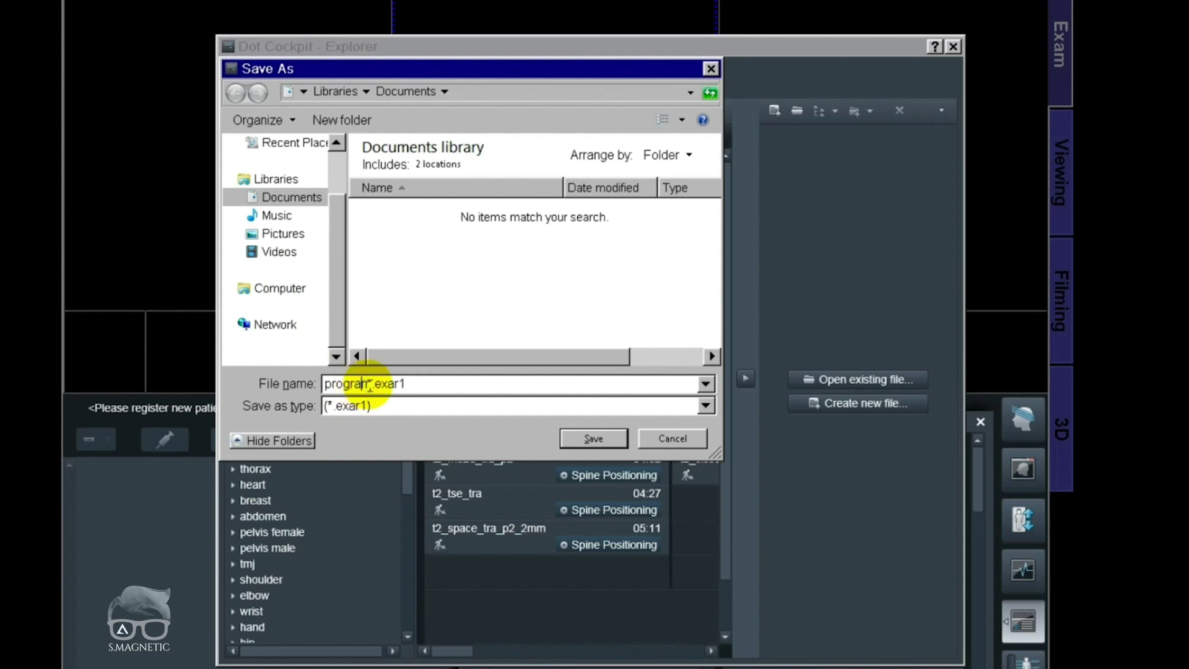
left_click_drag(369, 386, 296, 385)
key("BackSpace")
key("Delete")
type("c")
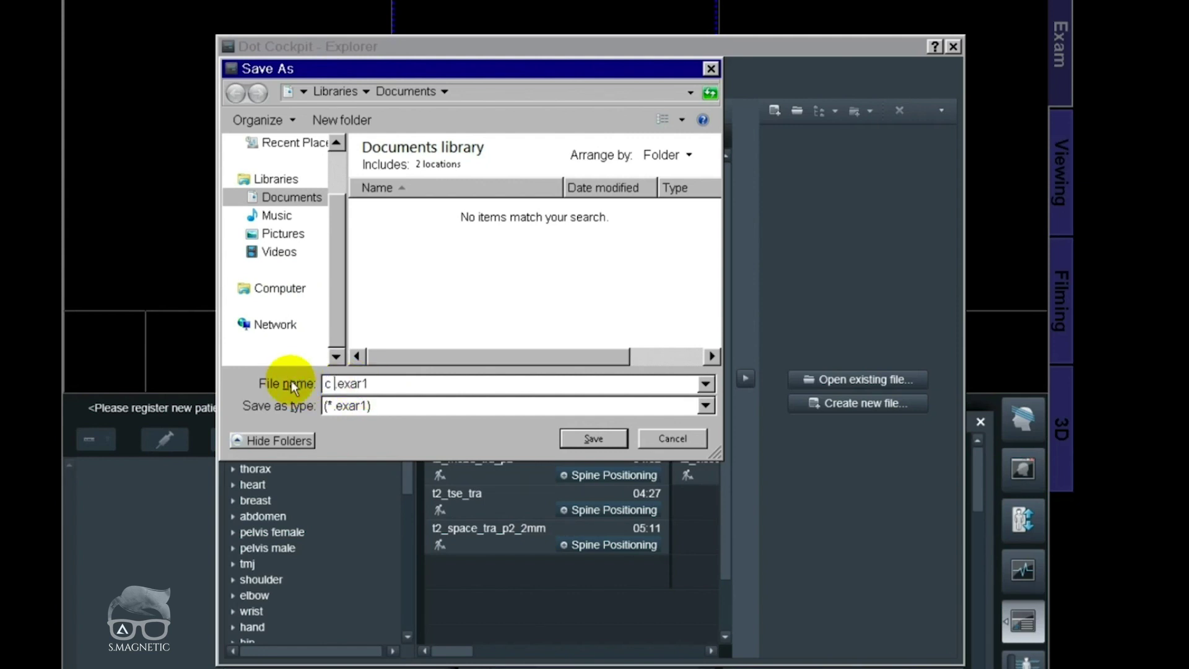
type("c spine")
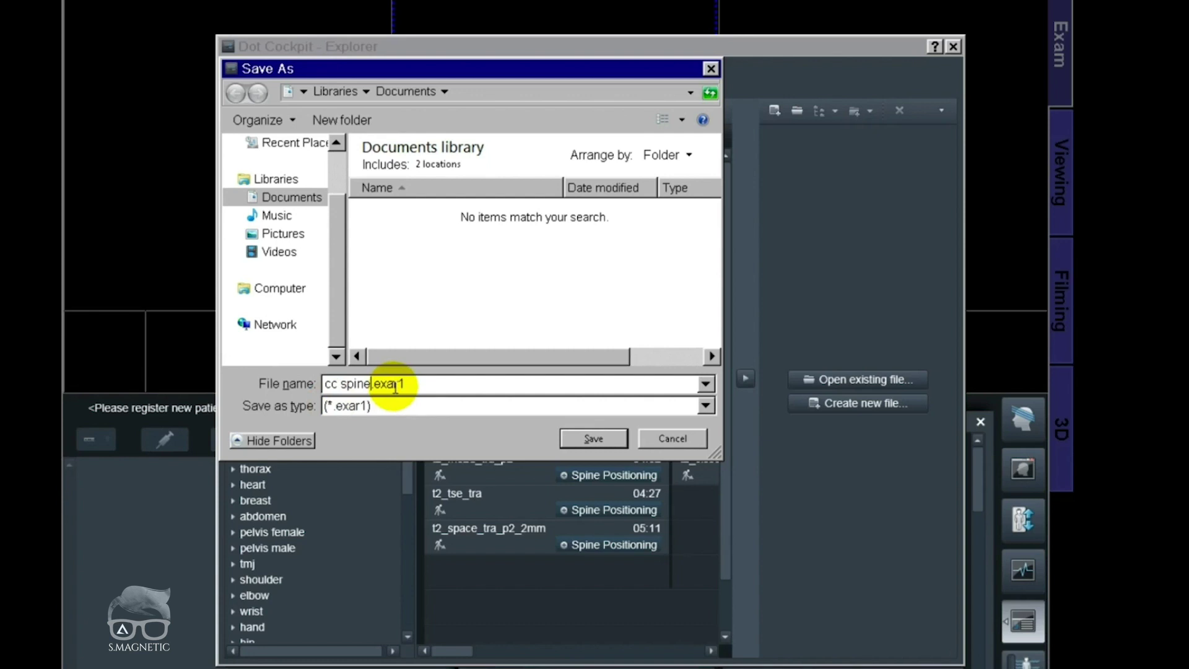
Step: Save the export file and add the c-spine T1 library to it
left_click(573, 440)
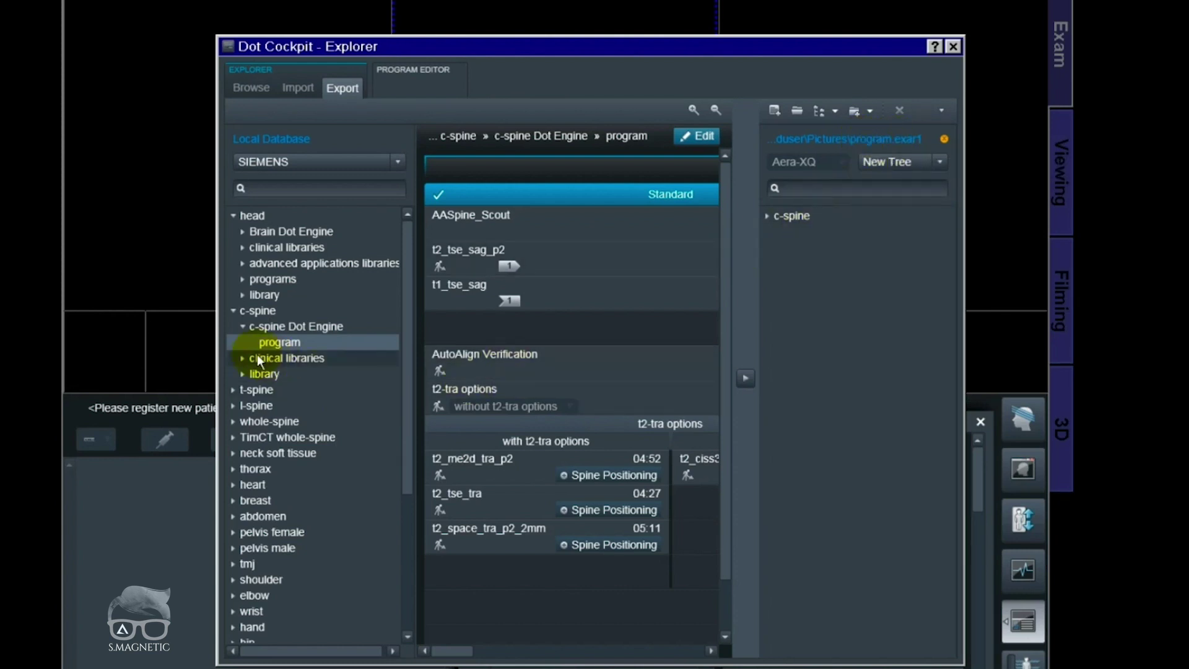
left_click(241, 373)
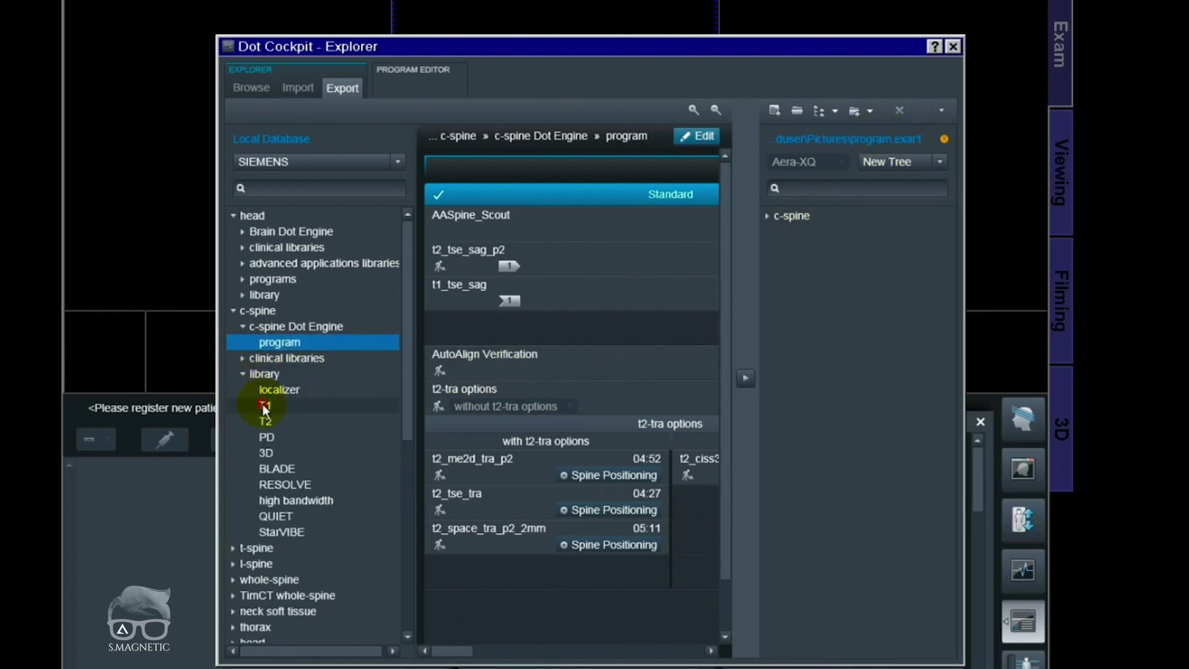
left_click(262, 406)
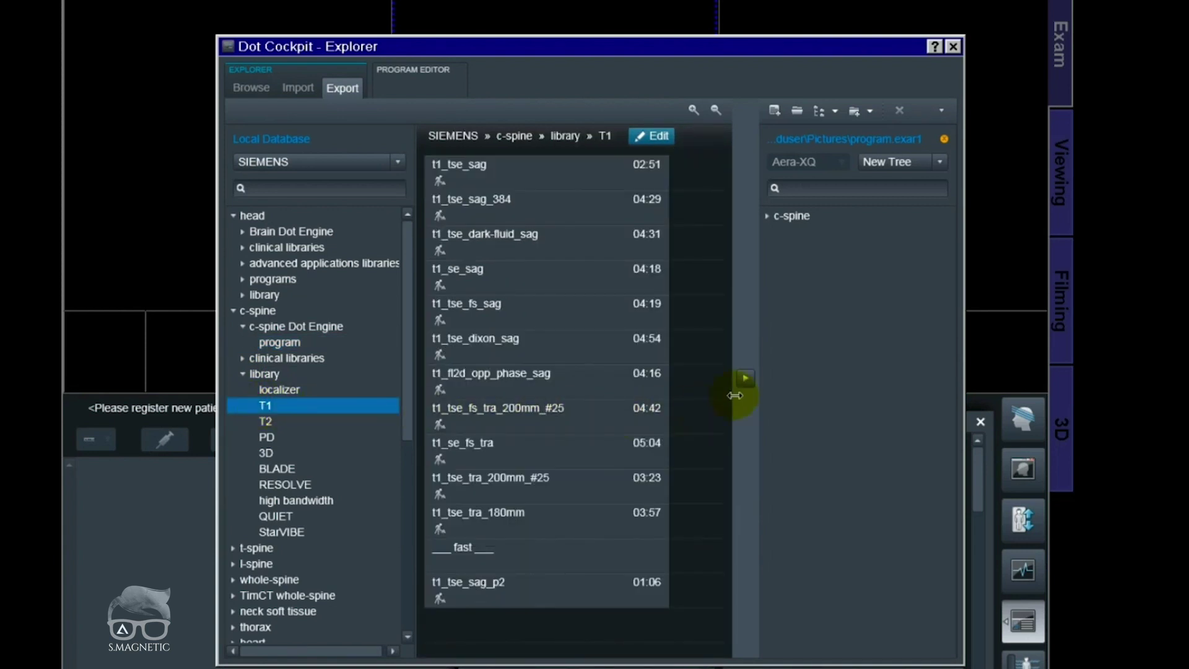
left_click(747, 379)
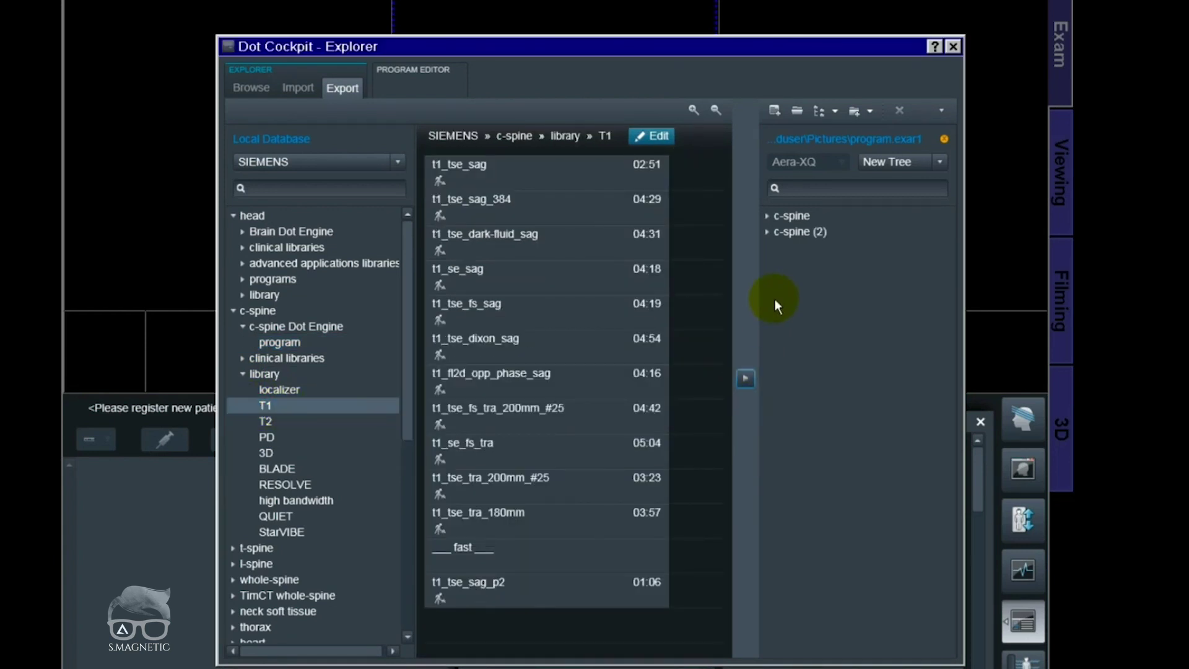
Step: Expand c-spine (2) to confirm its T1 library is in the export file, then collapse it
left_click(767, 233)
left_click(776, 247)
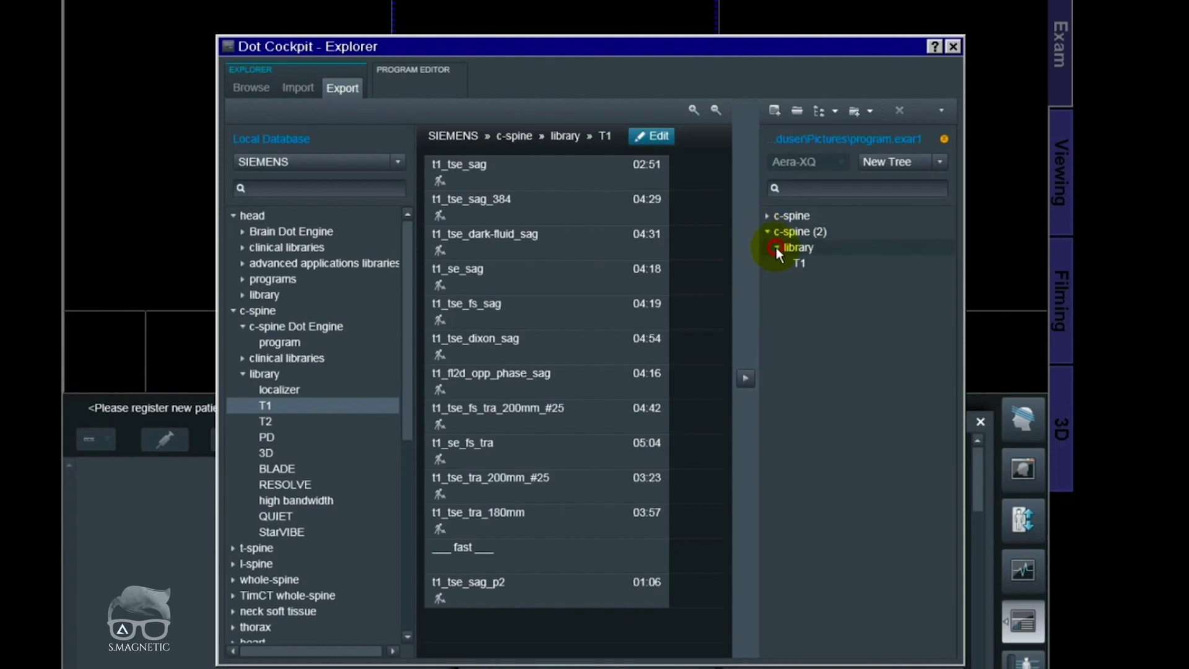
left_click(800, 265)
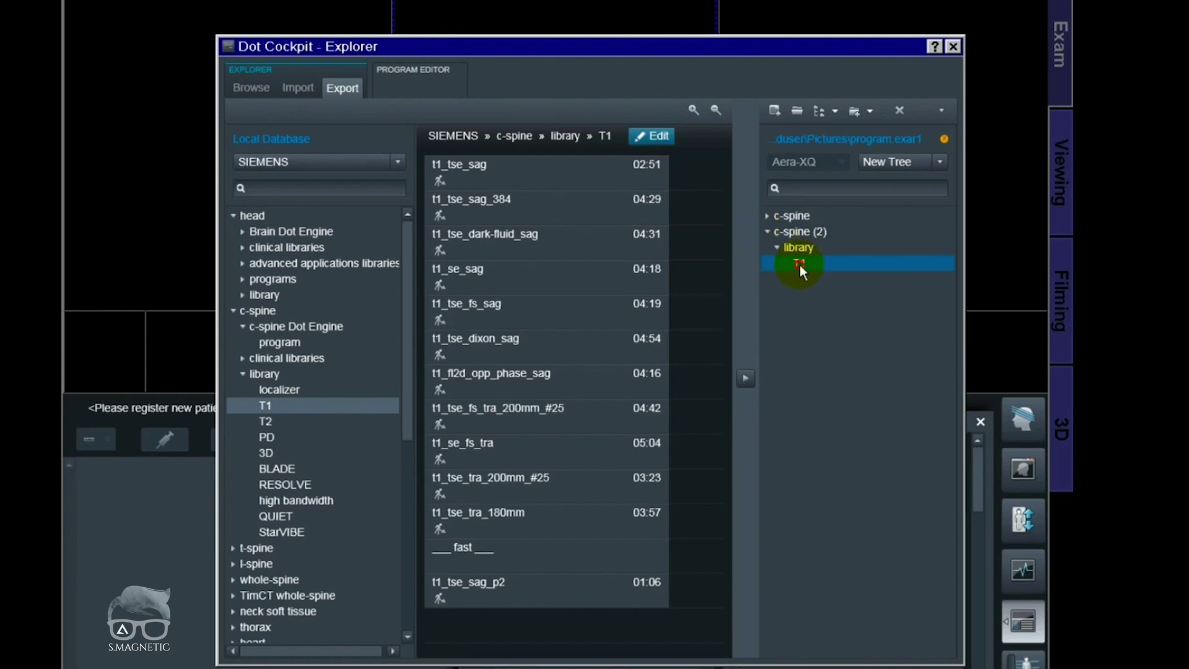
left_click(767, 231)
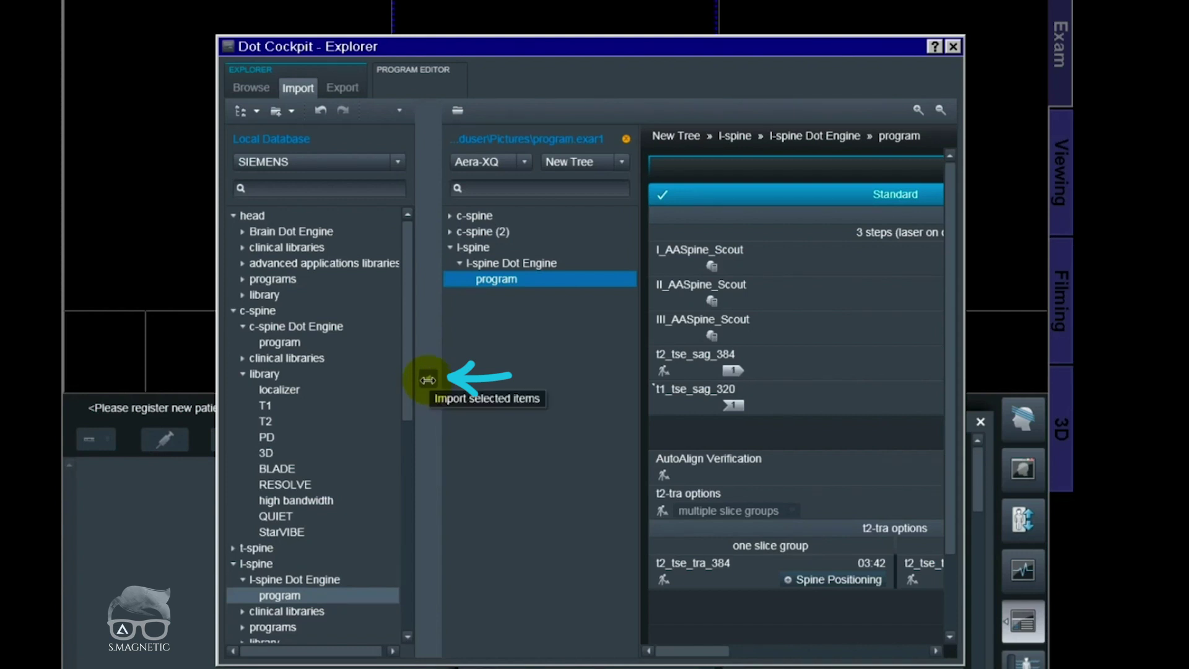
Step: Import the l-spine program, then start a SIEMENS tree export and cancel its save dialog
left_click(428, 380)
left_click(256, 110)
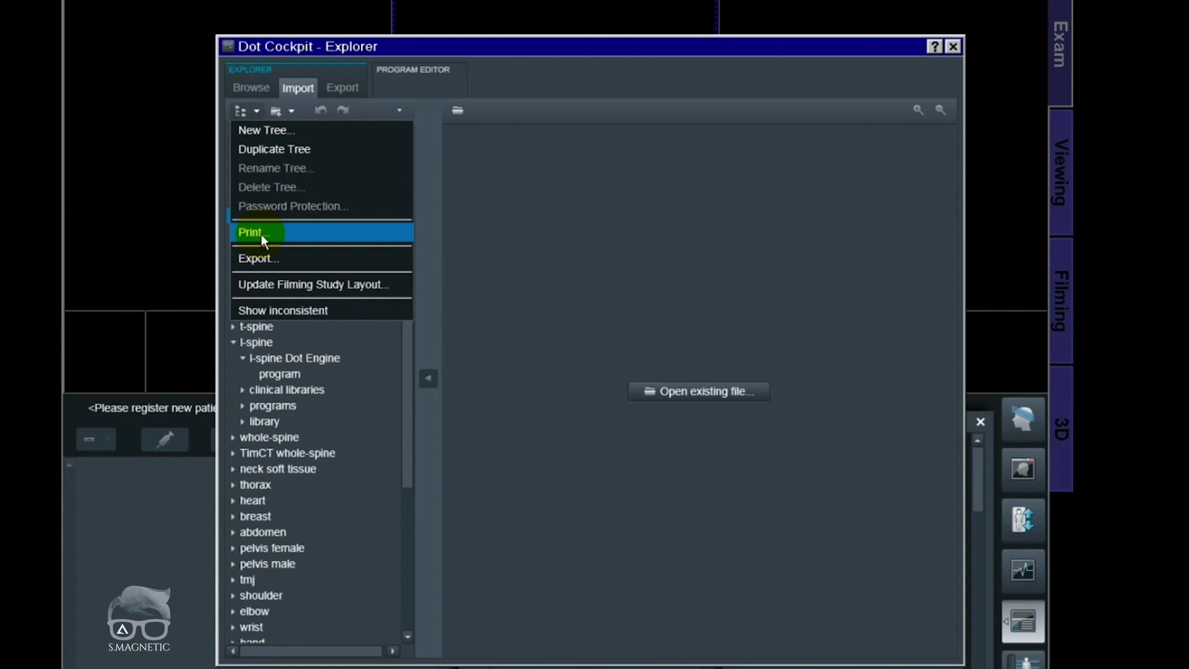
left_click(263, 258)
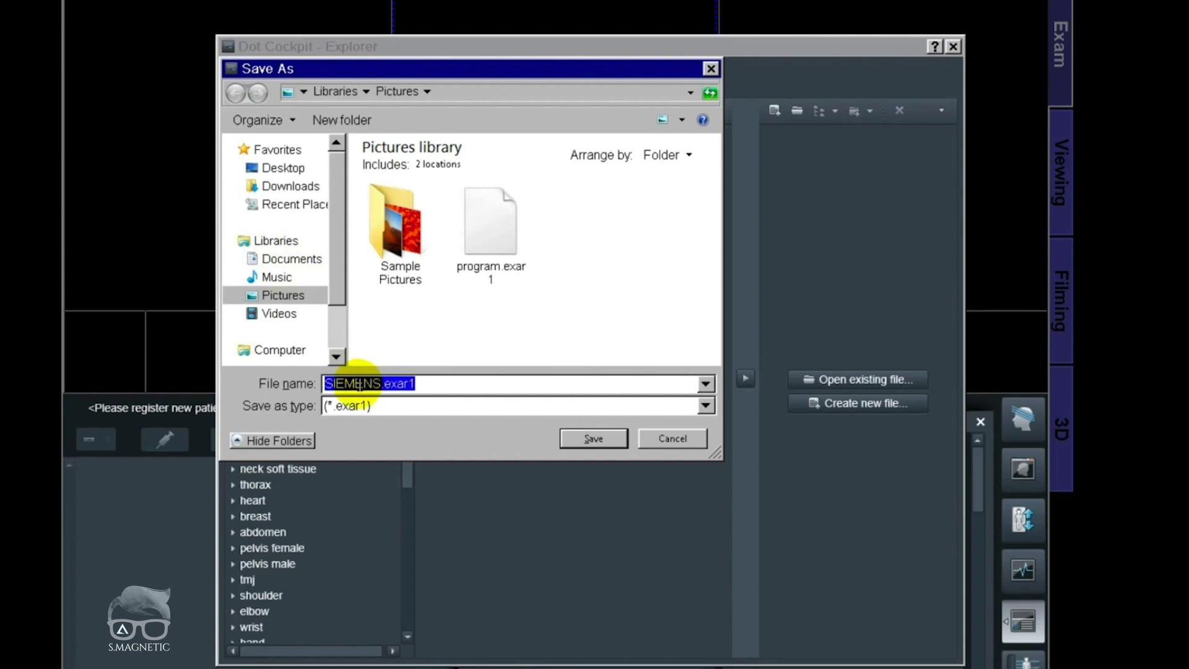
left_click(669, 437)
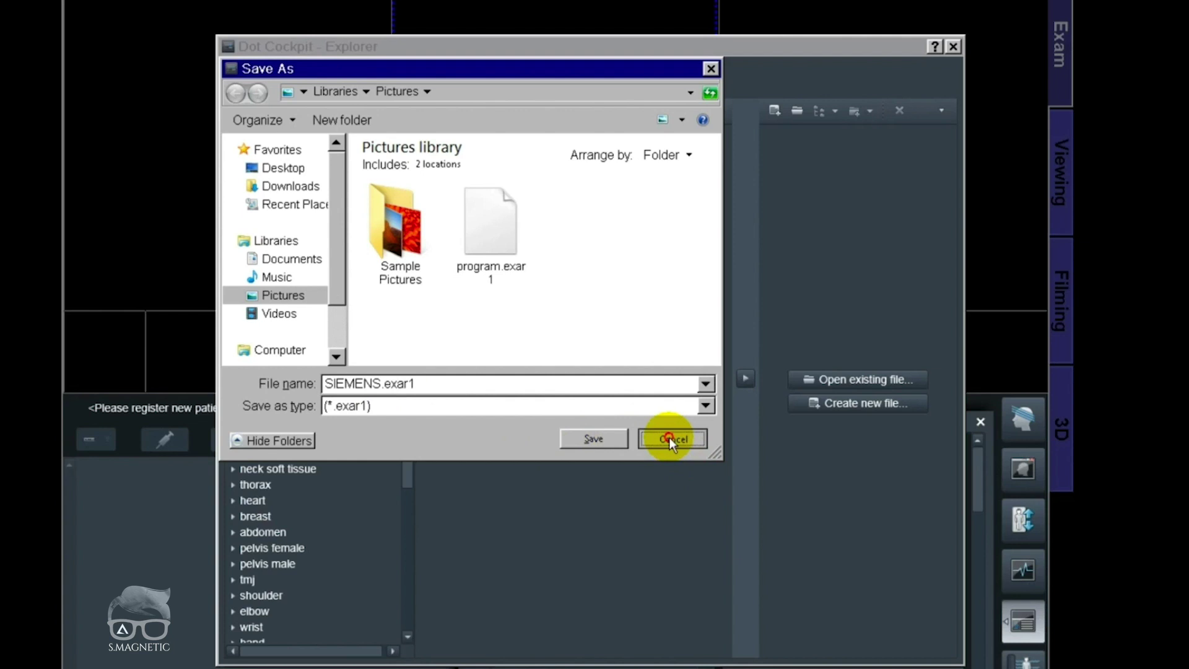
Step: Start printing the head T1 library with the table of contents included
left_click(259, 327)
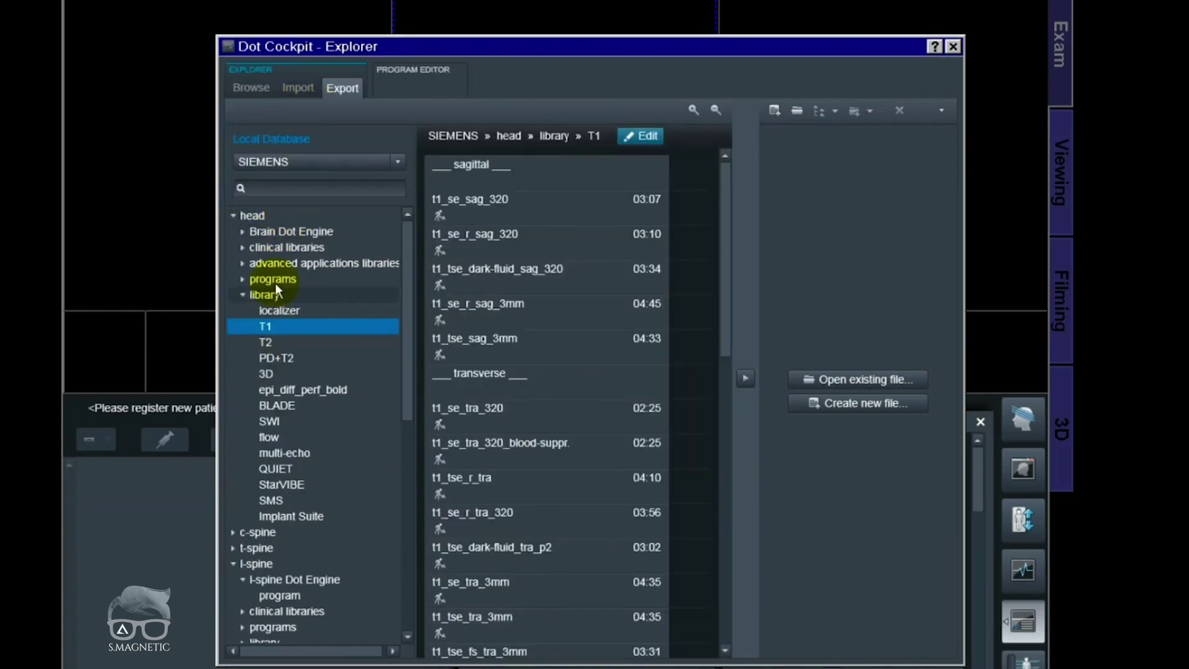
left_click(252, 85)
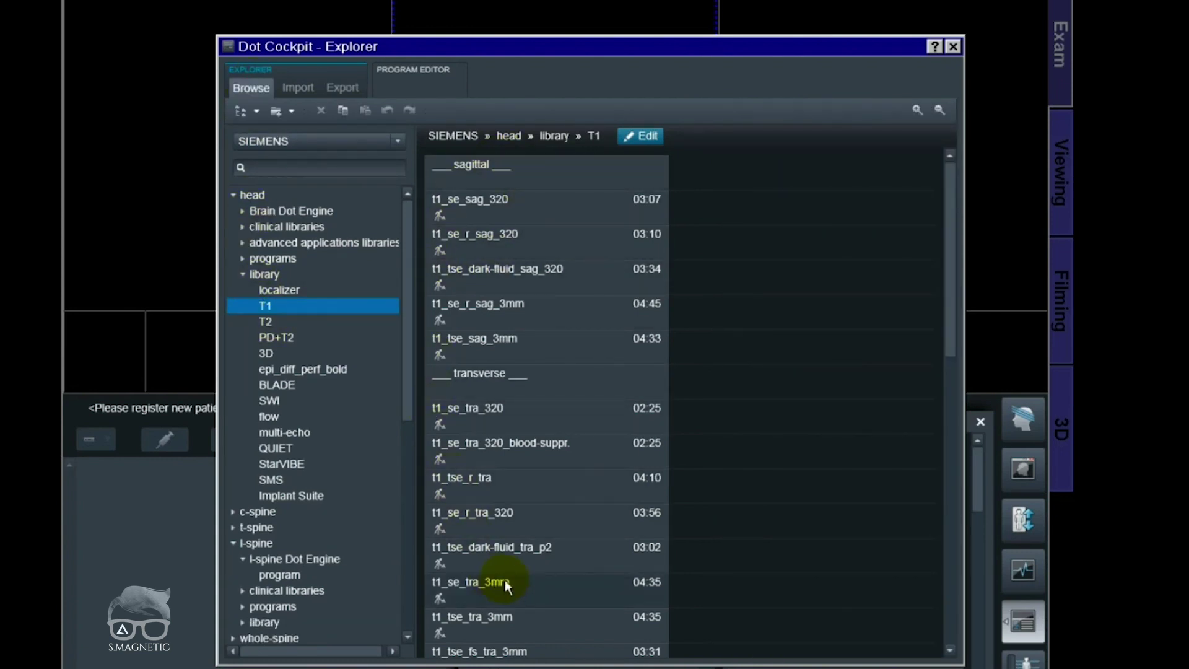
right_click(268, 306)
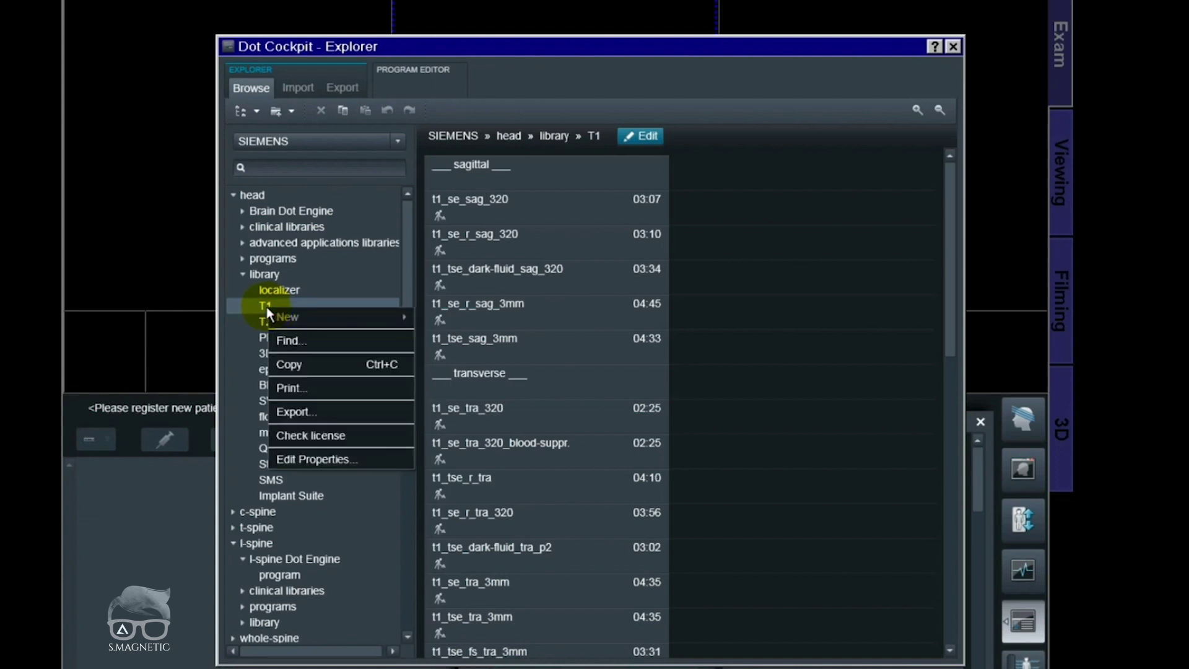
left_click(296, 390)
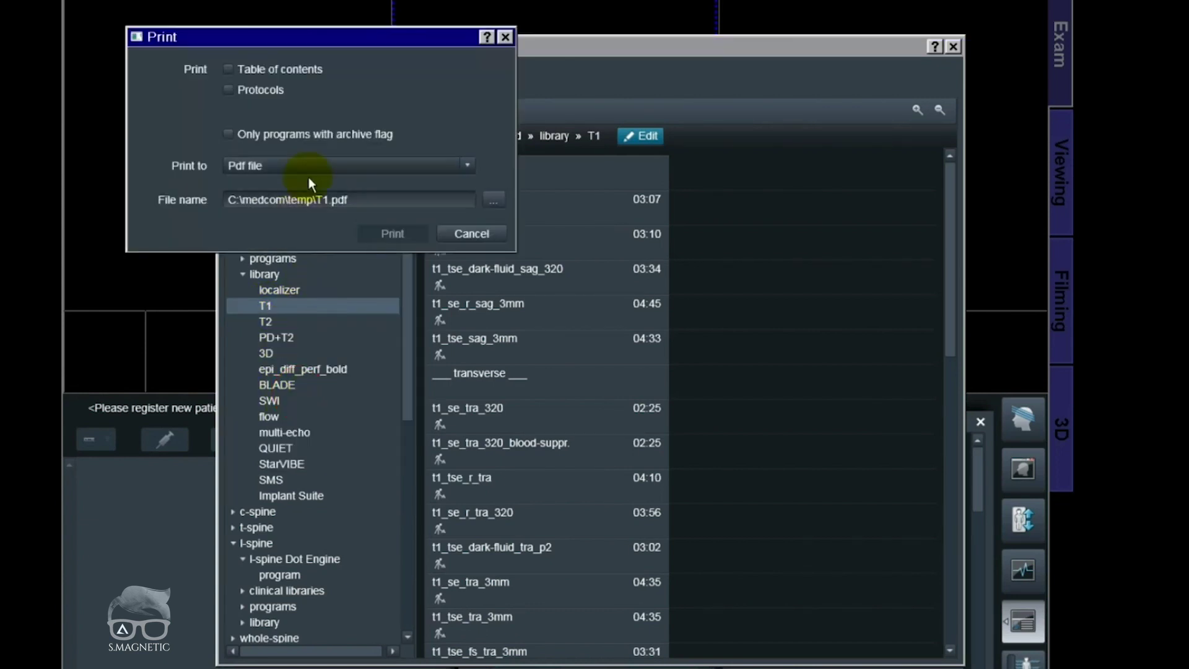
left_click_drag(306, 49, 486, 195)
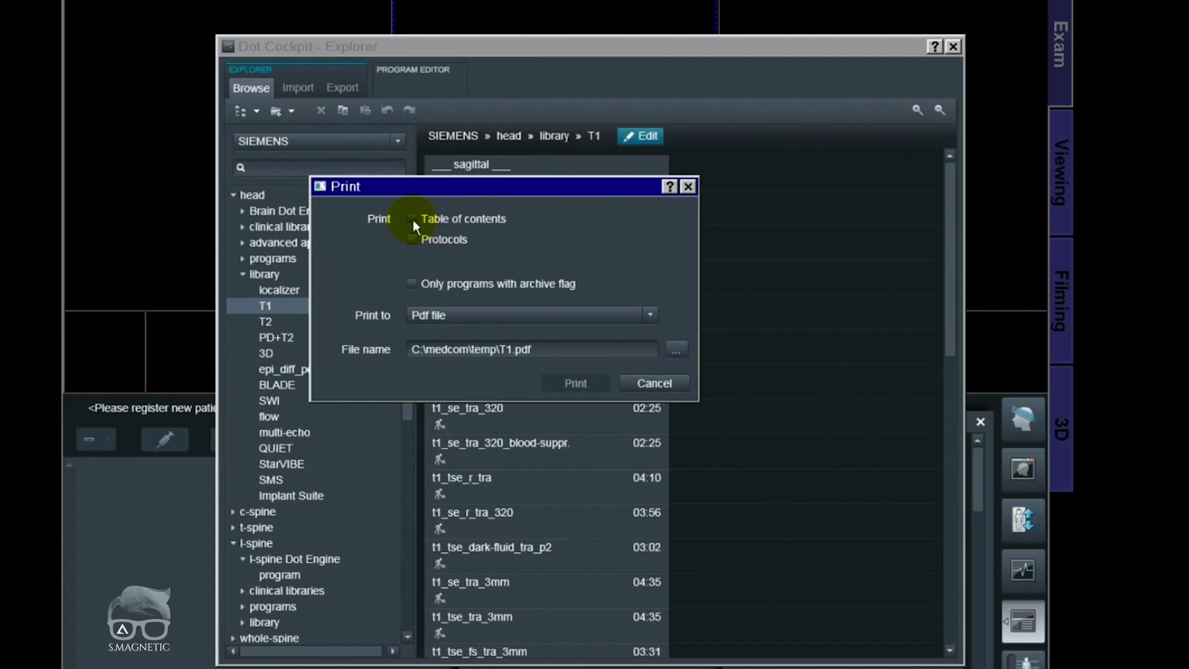
left_click(413, 220)
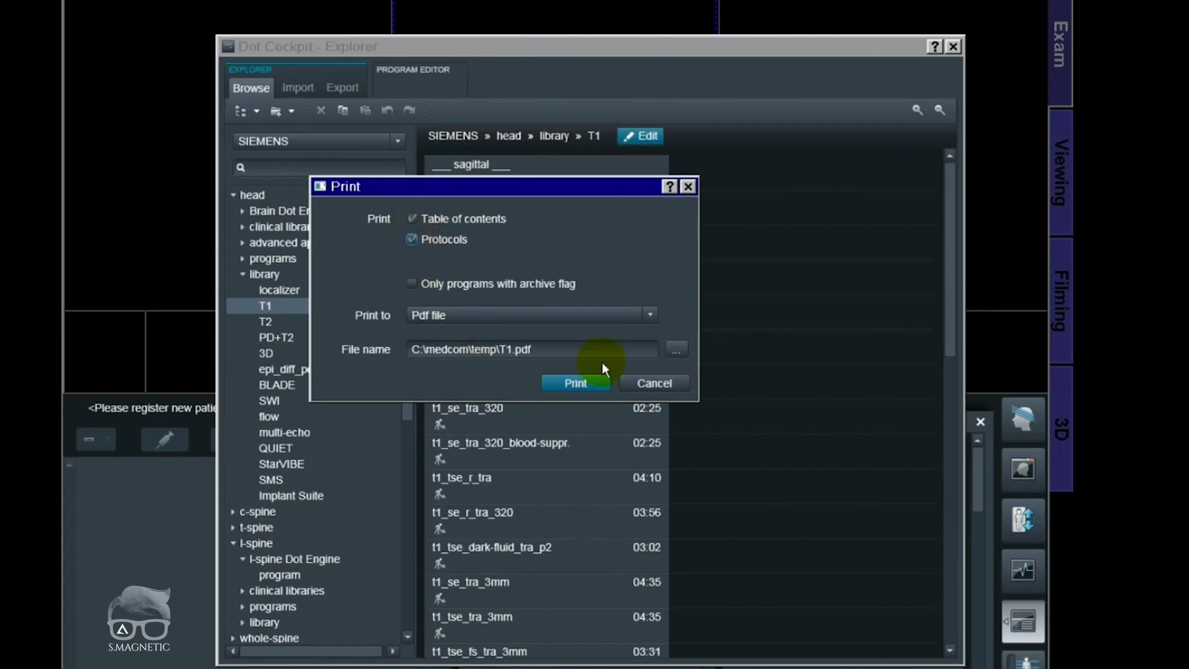
Step: Print the T1 protocols to pdf test.pdf in the Pictures library
left_click(675, 351)
left_click(478, 524)
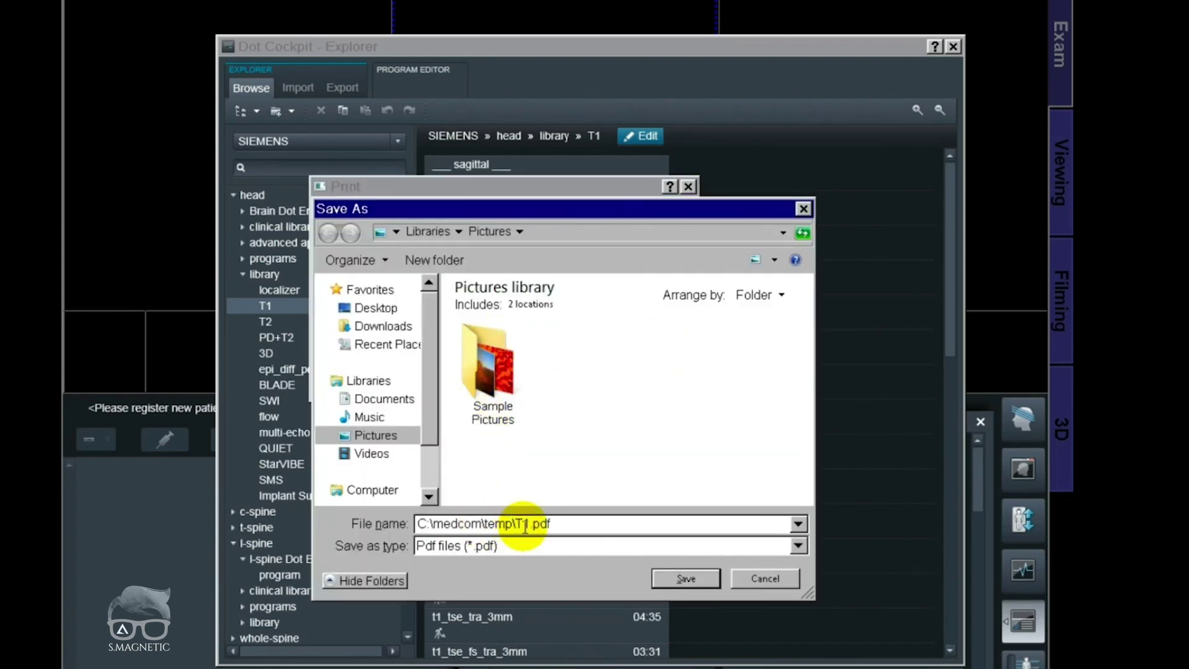
left_click(482, 525)
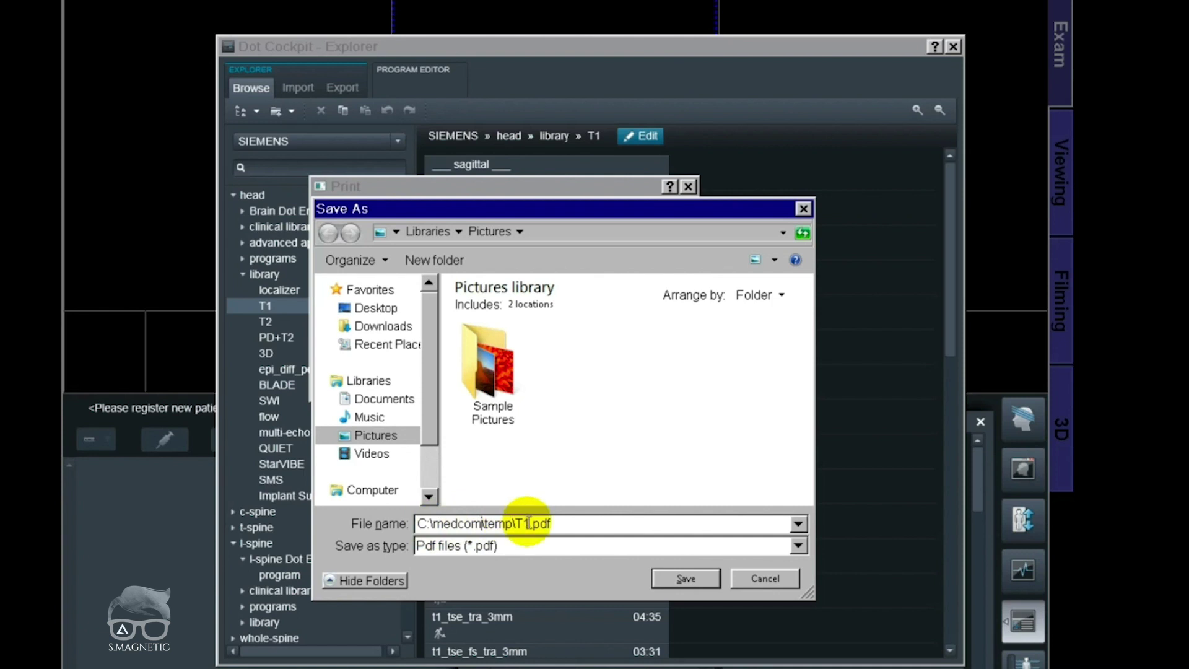
left_click_drag(529, 524, 405, 528)
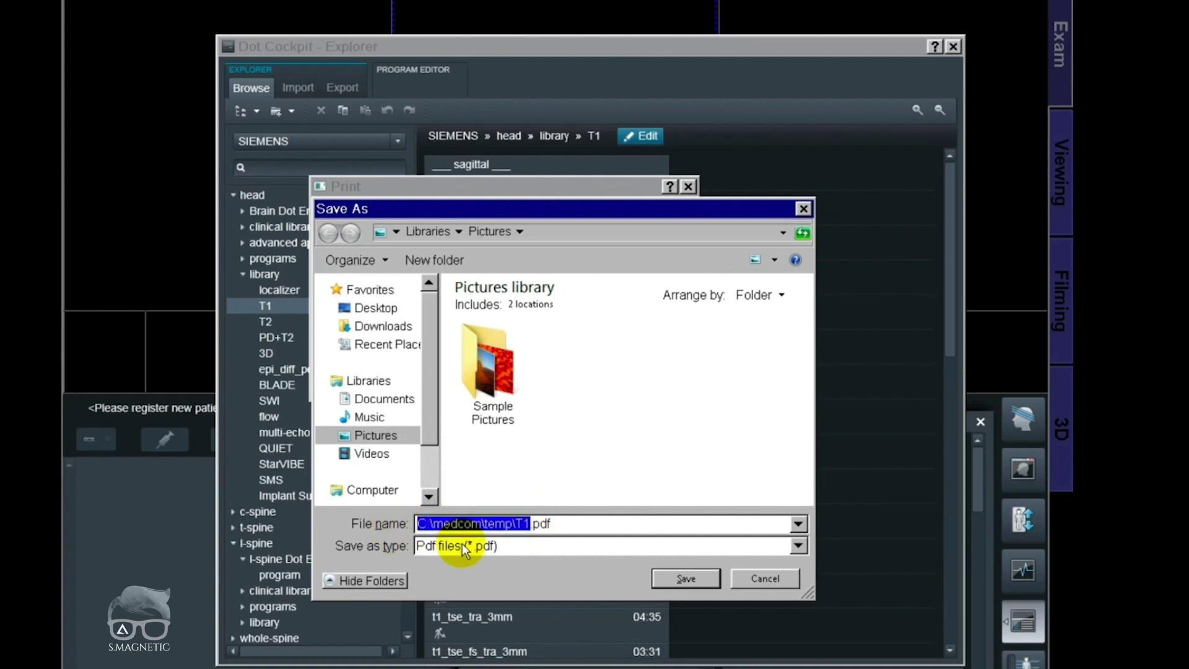
type("pdf test")
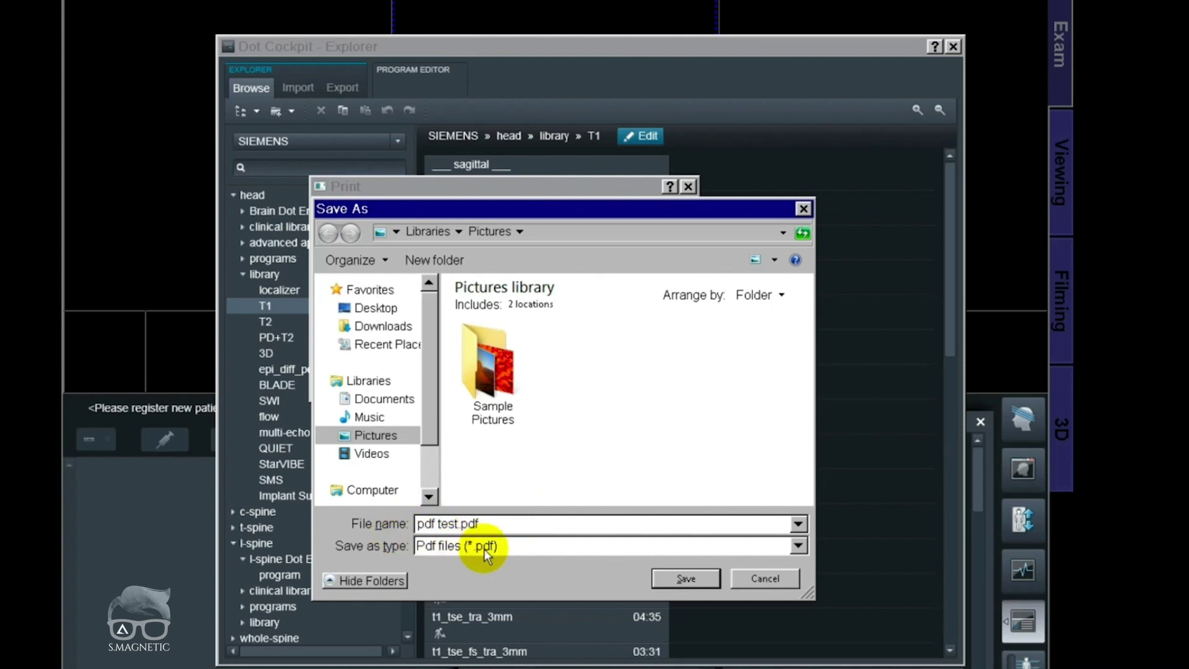
left_click(678, 577)
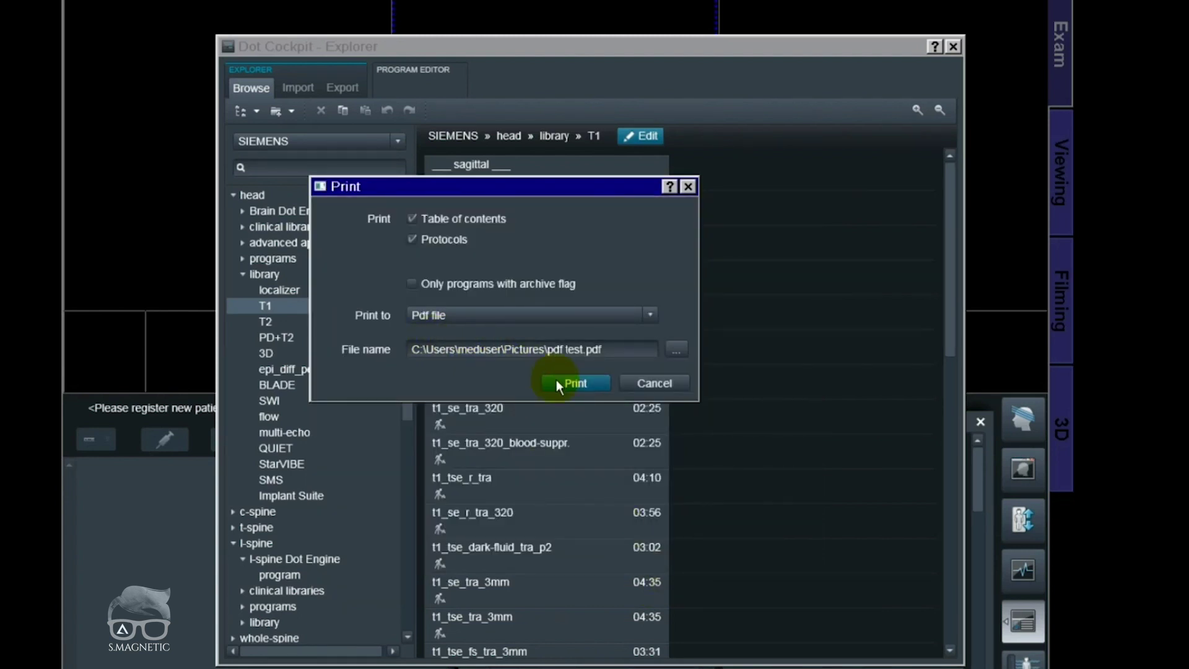
left_click(558, 381)
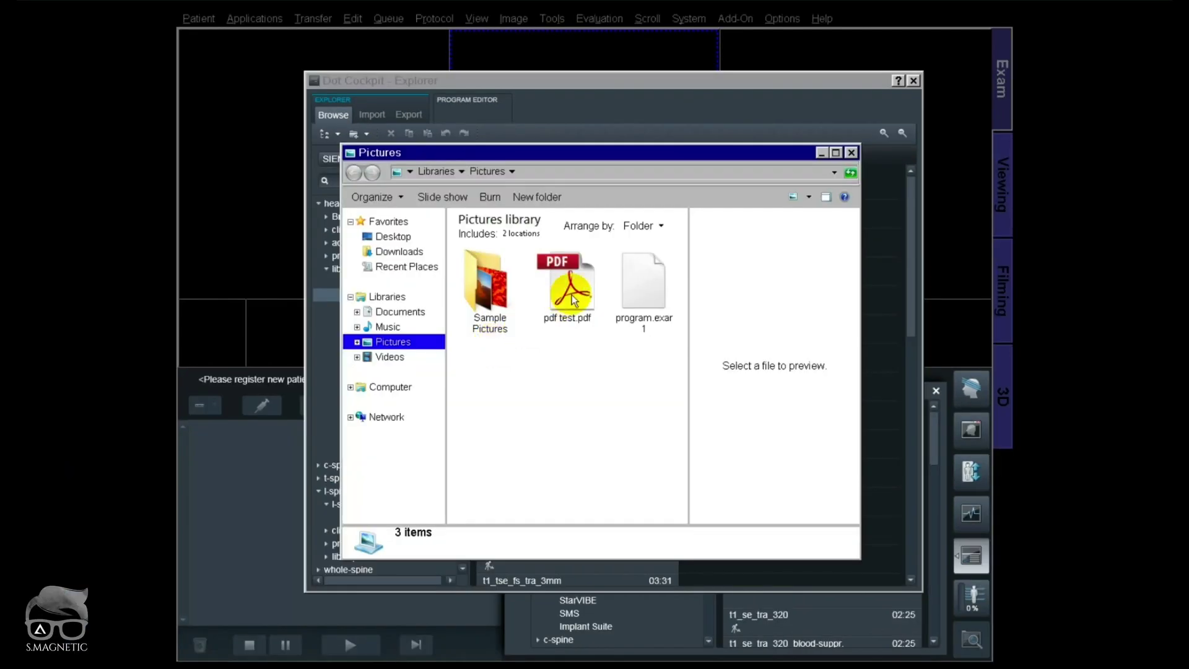
Step: Open pdf test.pdf from the Pictures library in Adobe Reader
double_click(573, 299)
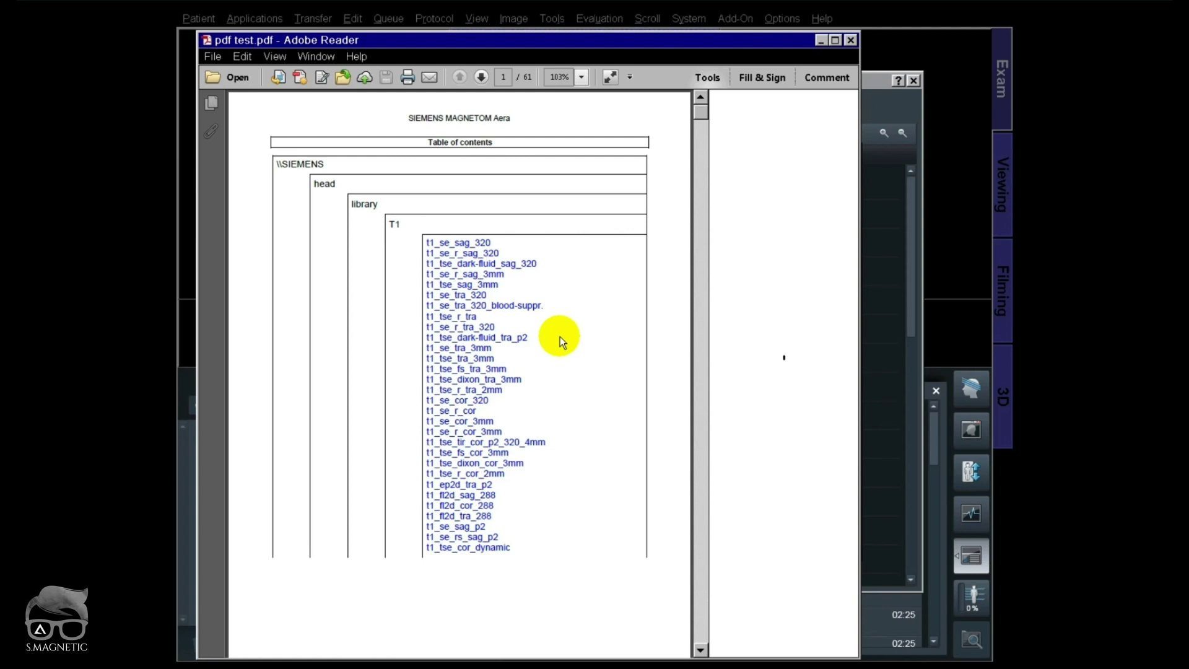
Step: Zoom the PDF to 77,9% and browse the t1_se_r_cor_3mm protocol details via the contents link
key("ctrl+0")
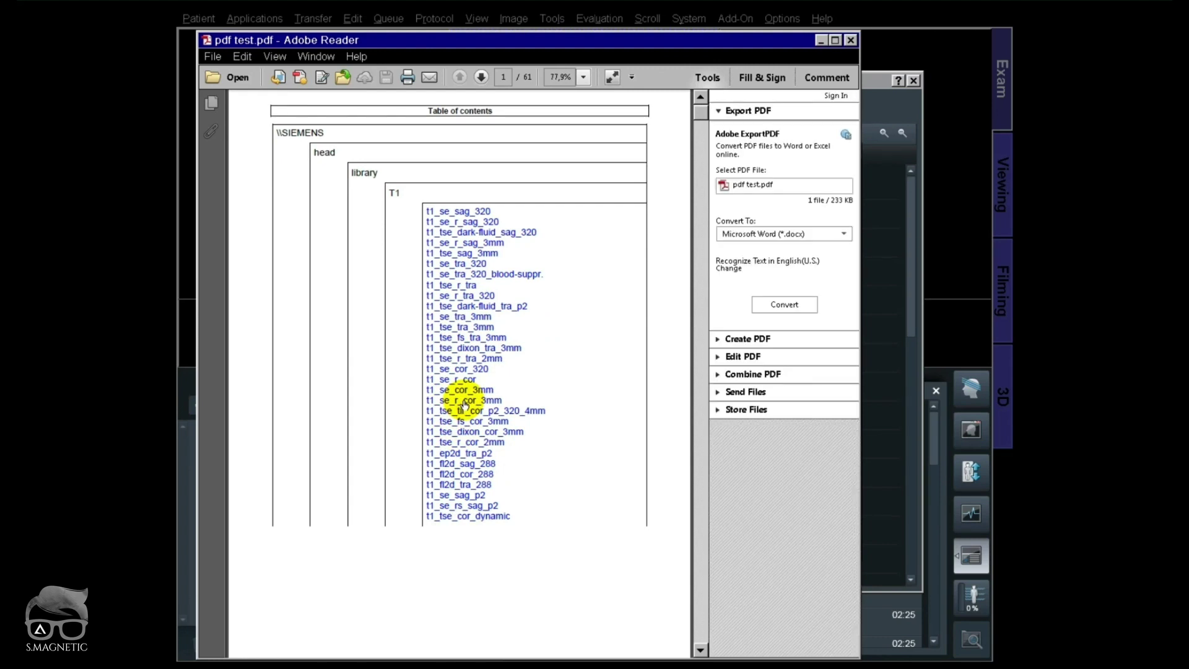
left_click(463, 401)
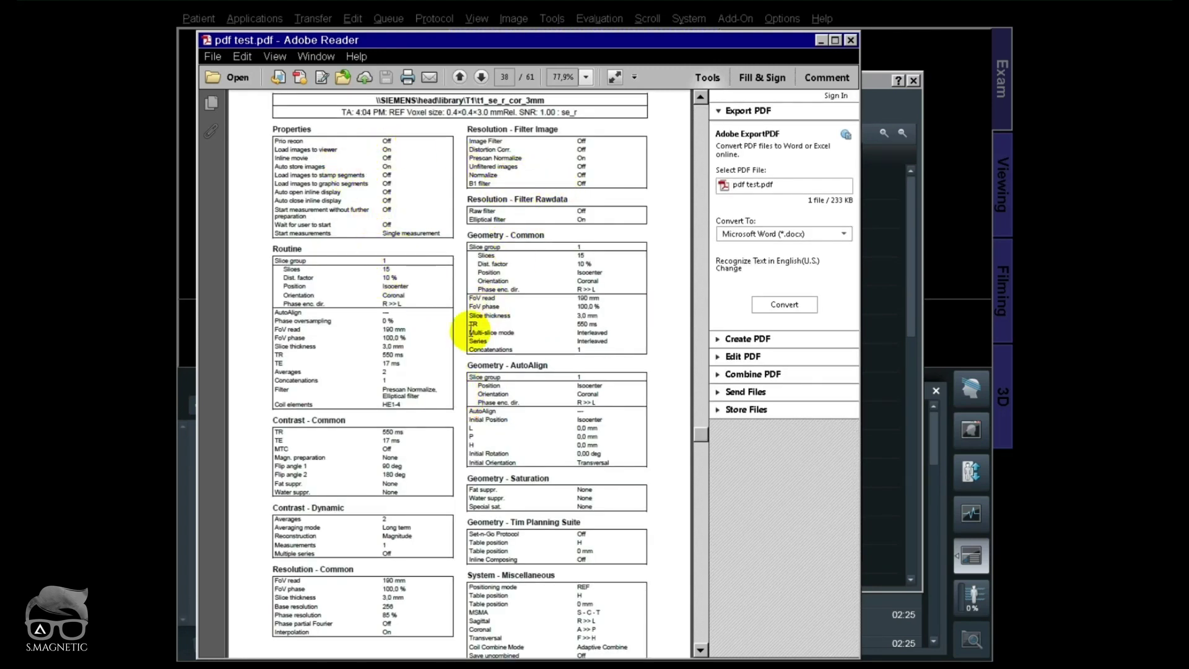
scroll(408, 415, "down", 5)
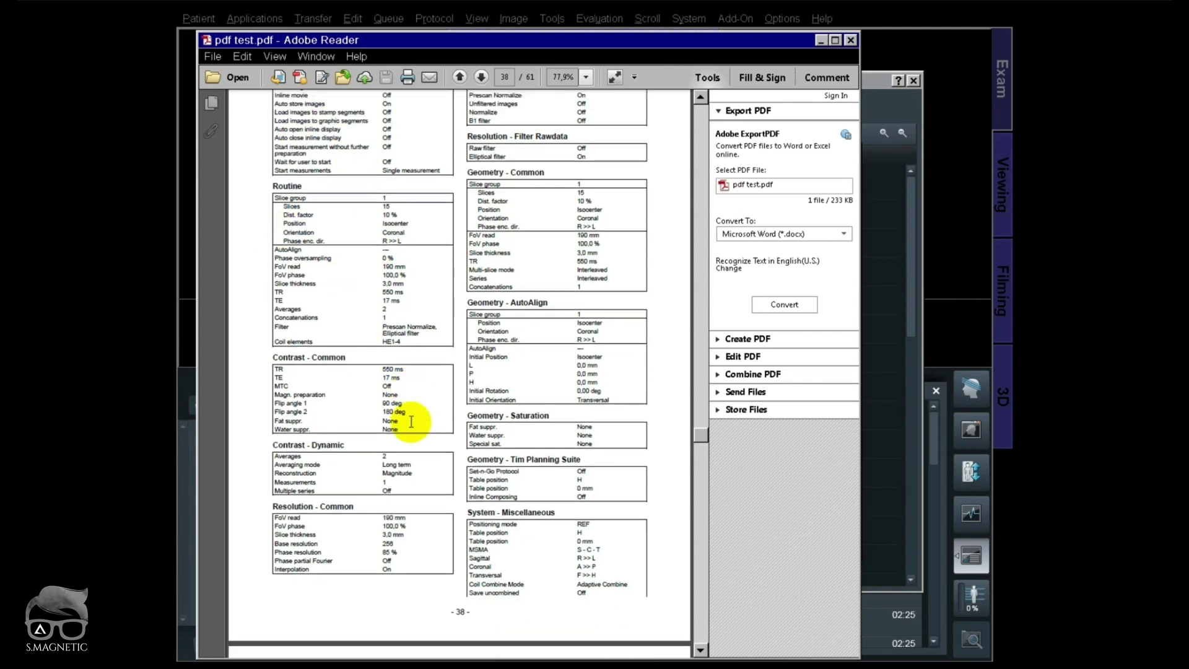
scroll(412, 423, "down", 15)
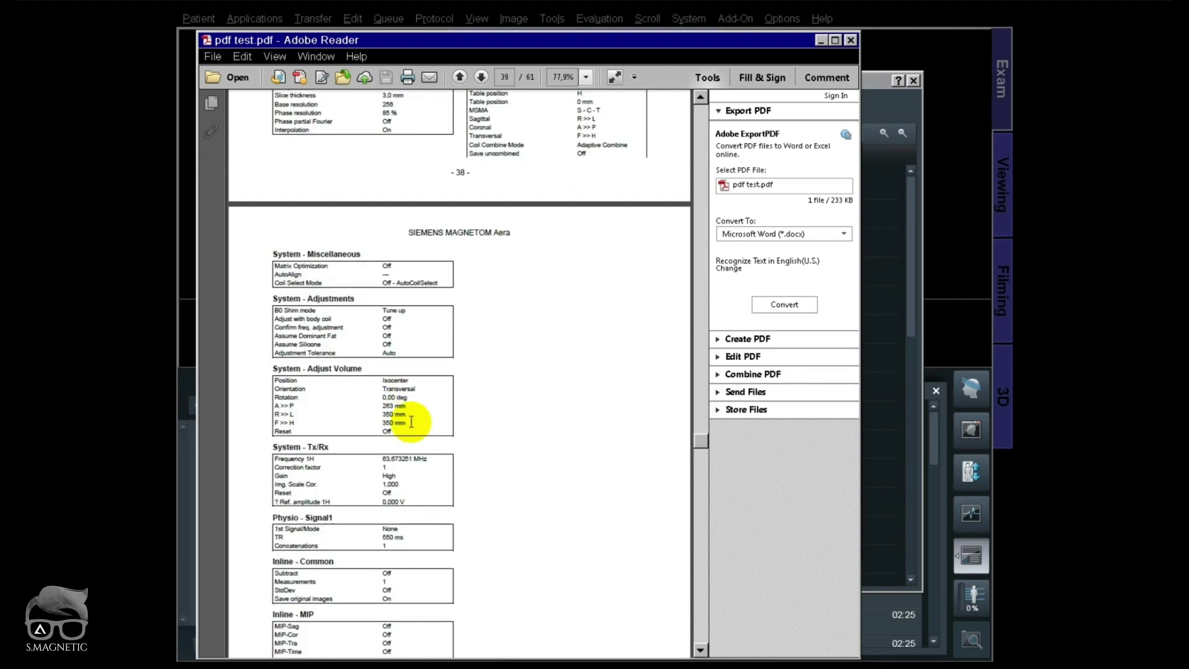
scroll(407, 423, "down", 2)
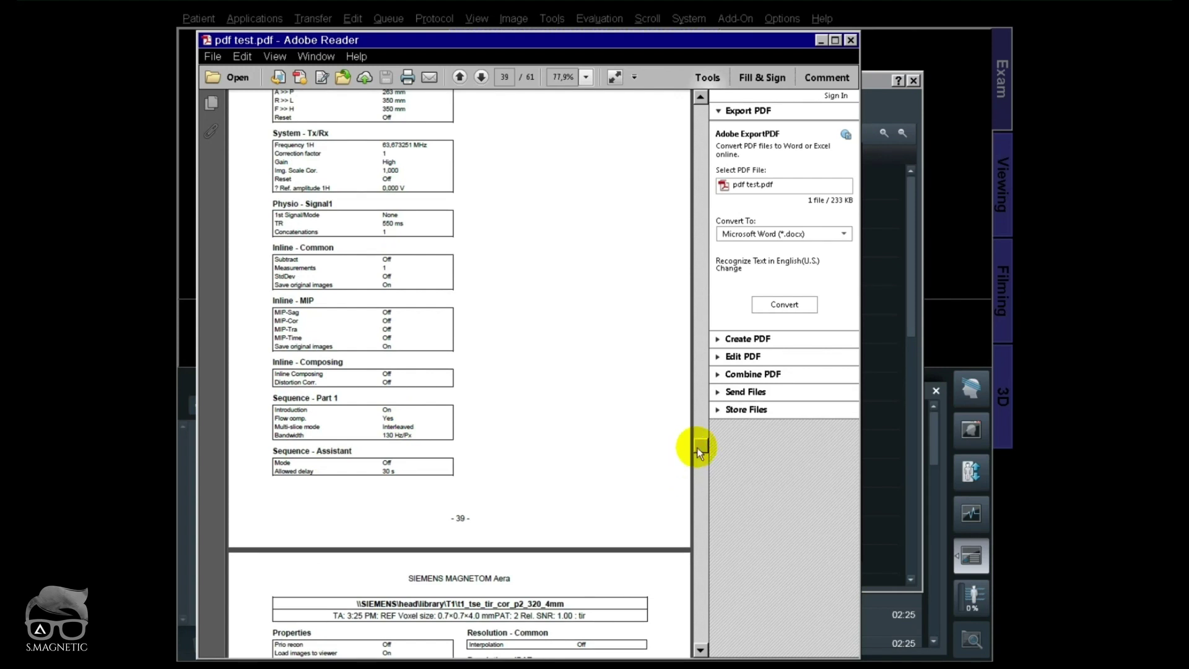
Step: Return to the contents on page 1 and jump to the t1_tse_dark-fluid_sag_320 protocol on page 6
left_click_drag(698, 447, 696, 103)
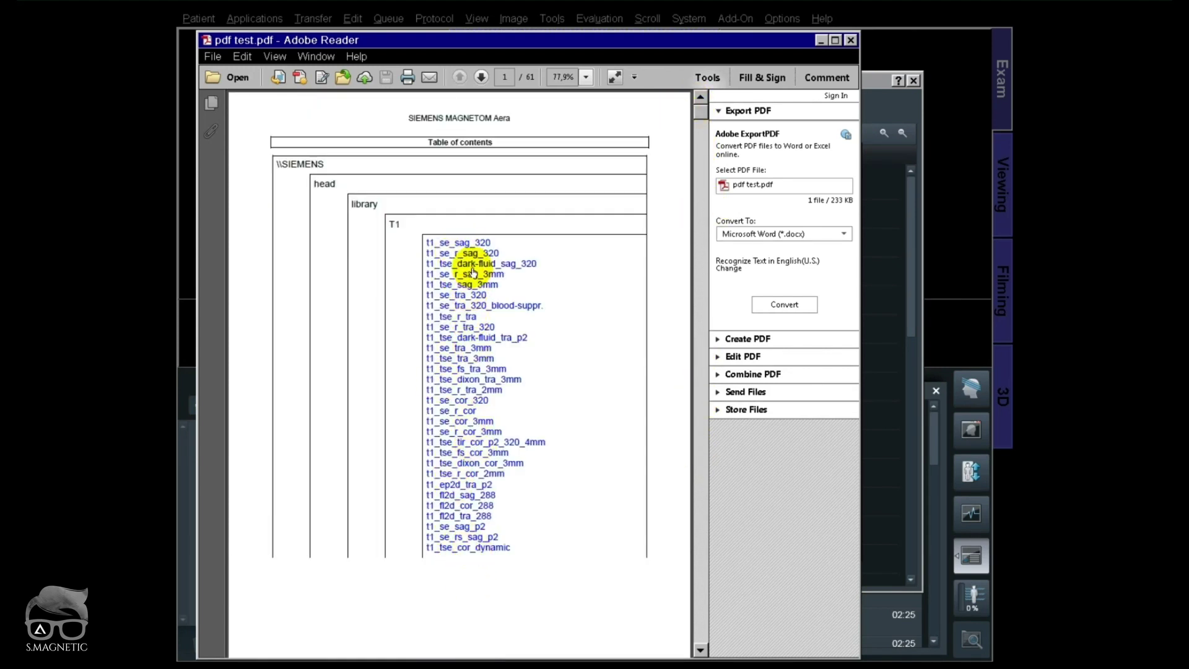
left_click(476, 265)
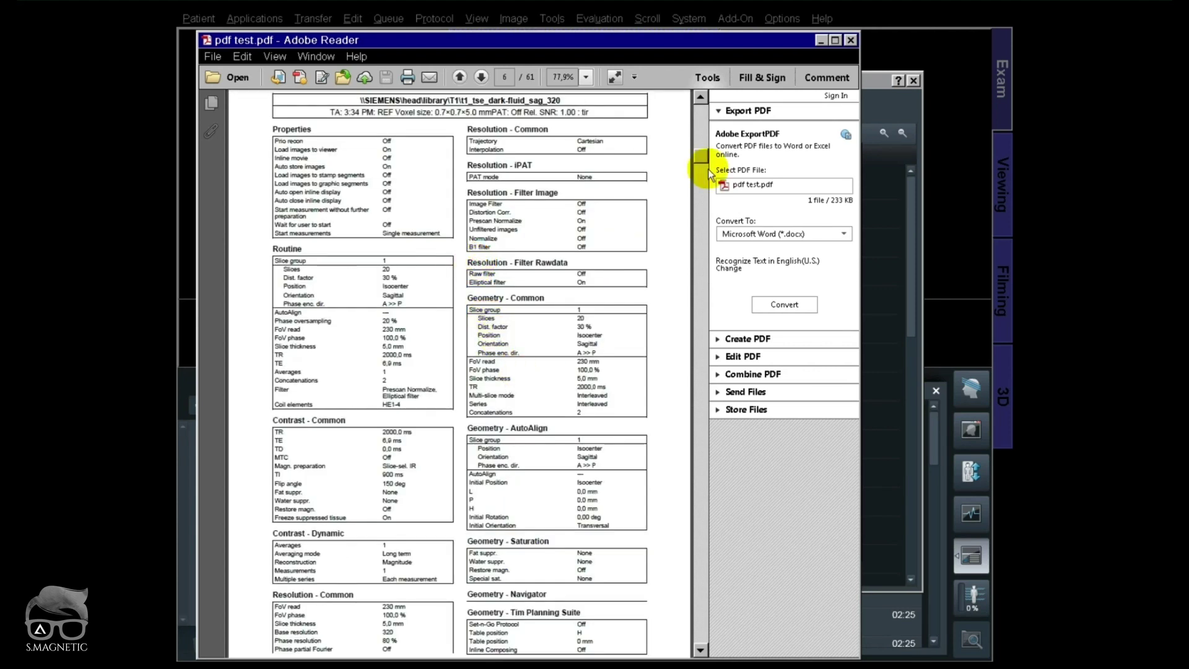
left_click(475, 262)
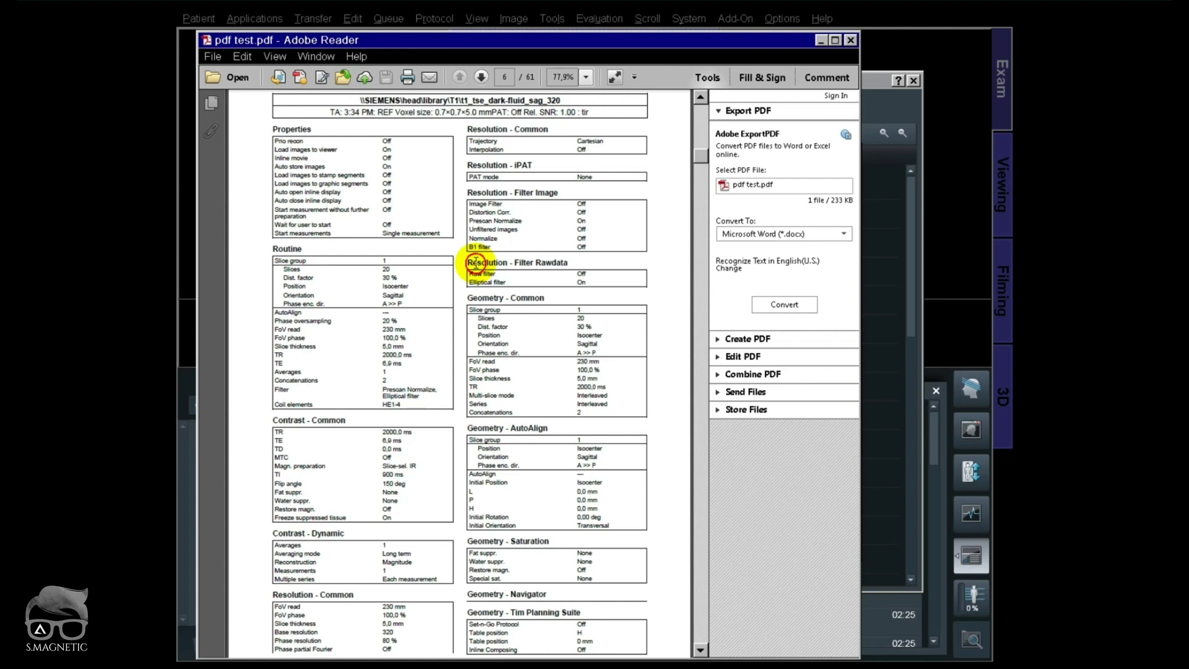